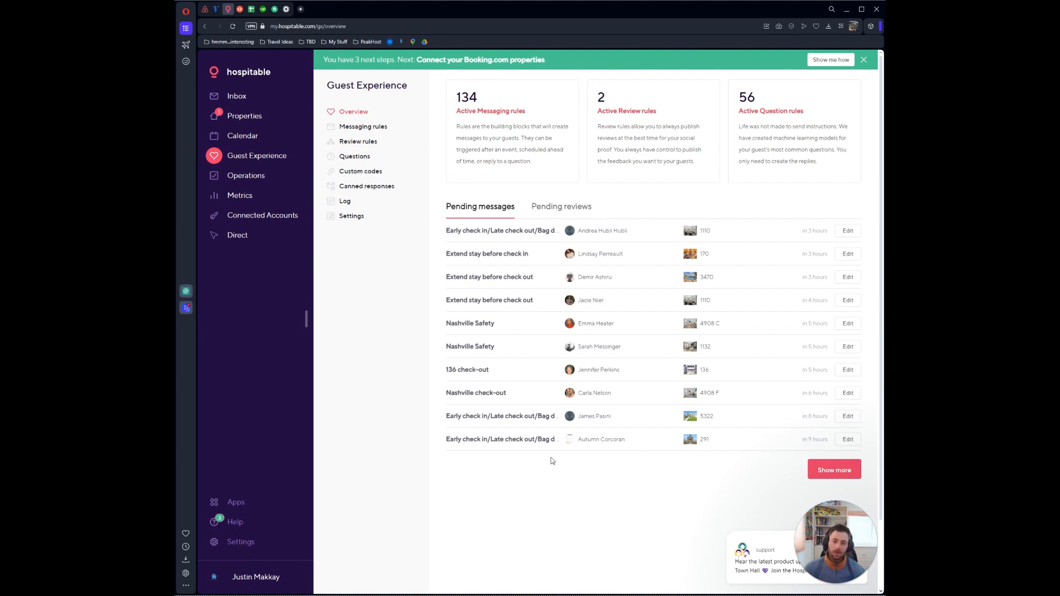
Step: Open the custom codes of Guest Experience and start creating a new custom code
left_click_drag(359, 172, 366, 175)
left_click(365, 173)
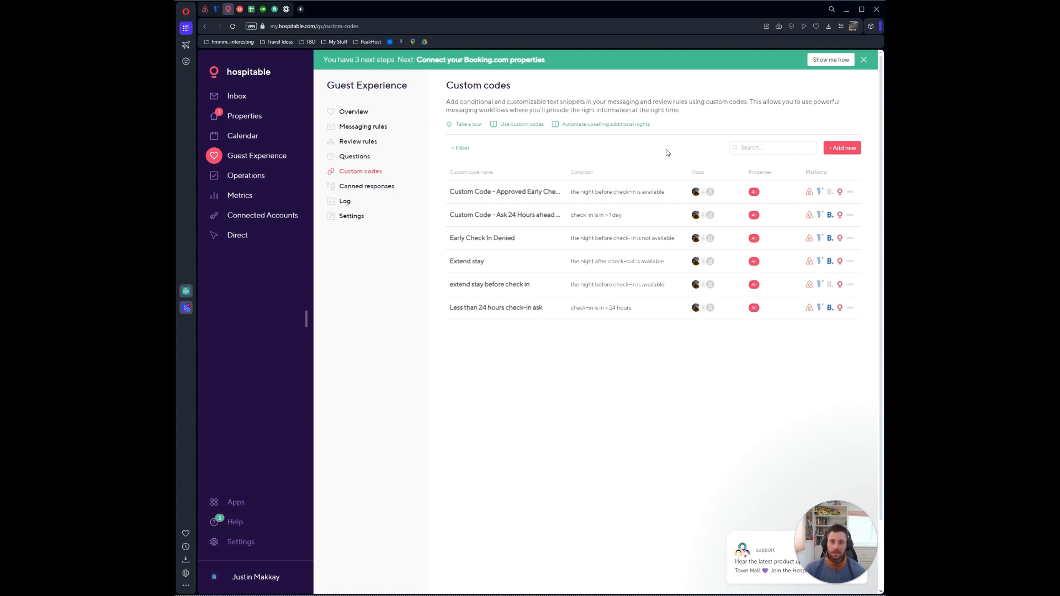
left_click(830, 152)
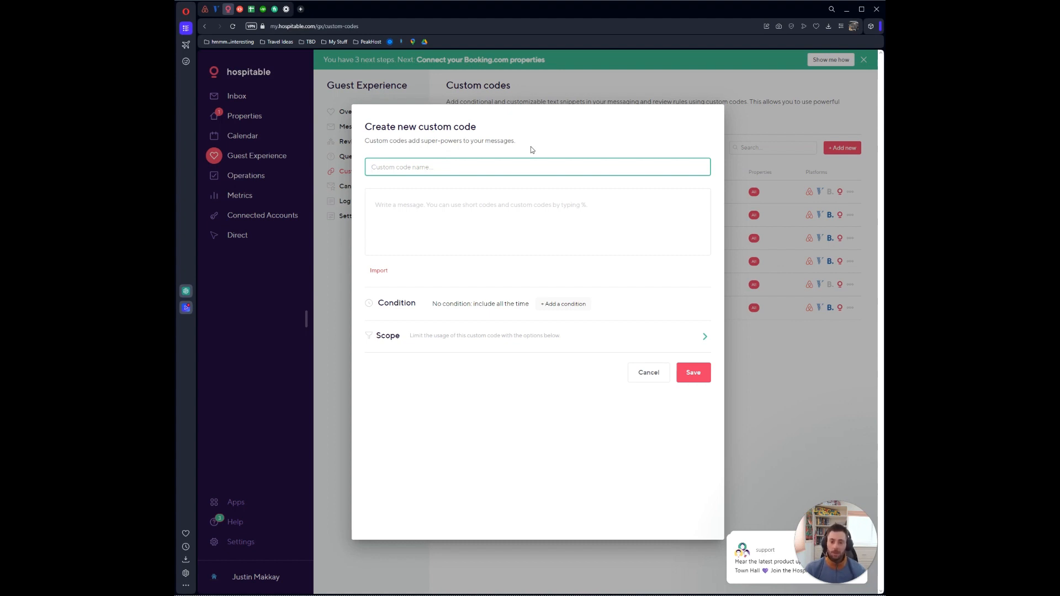
left_click(521, 212)
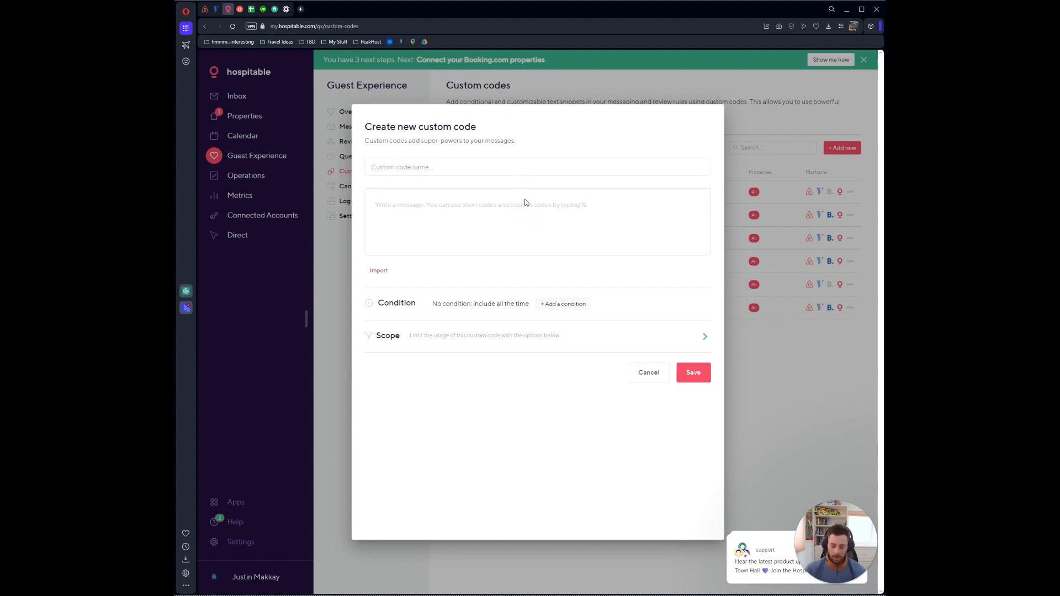
type("%")
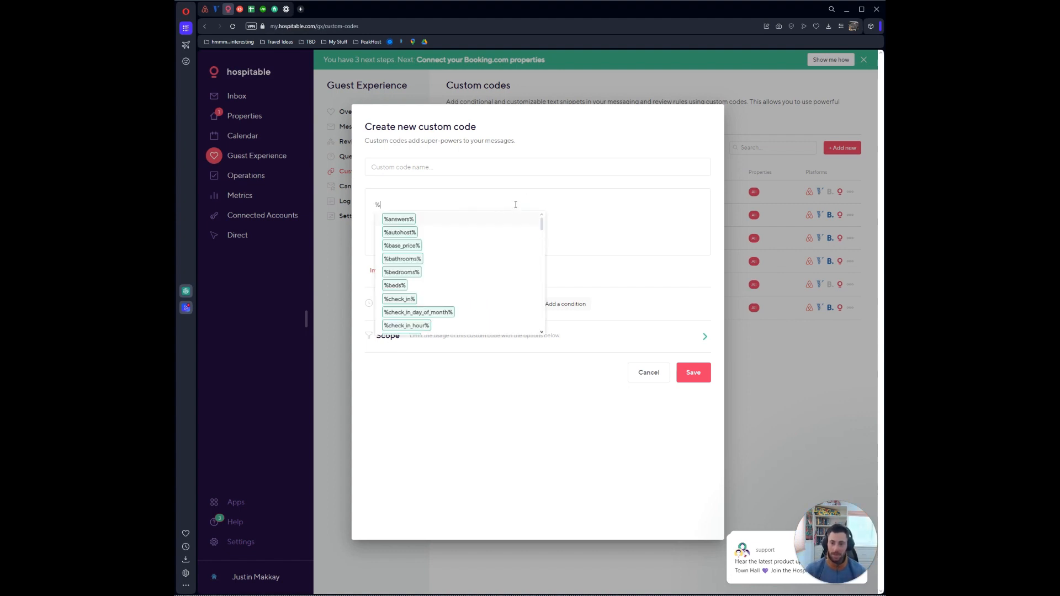
scroll(481, 229, "down", 3)
scroll(477, 230, "down", 6)
scroll(471, 247, "up", 1)
left_click(463, 263)
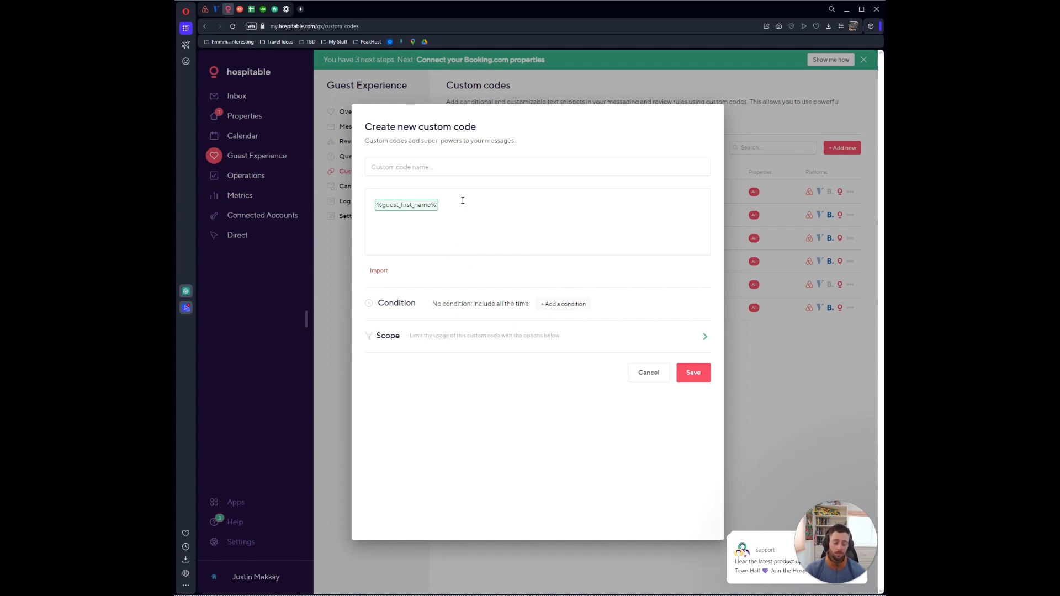
key("BackSpace")
Step: Name the new custom code "justhostin early check-in approved"
left_click(479, 166)
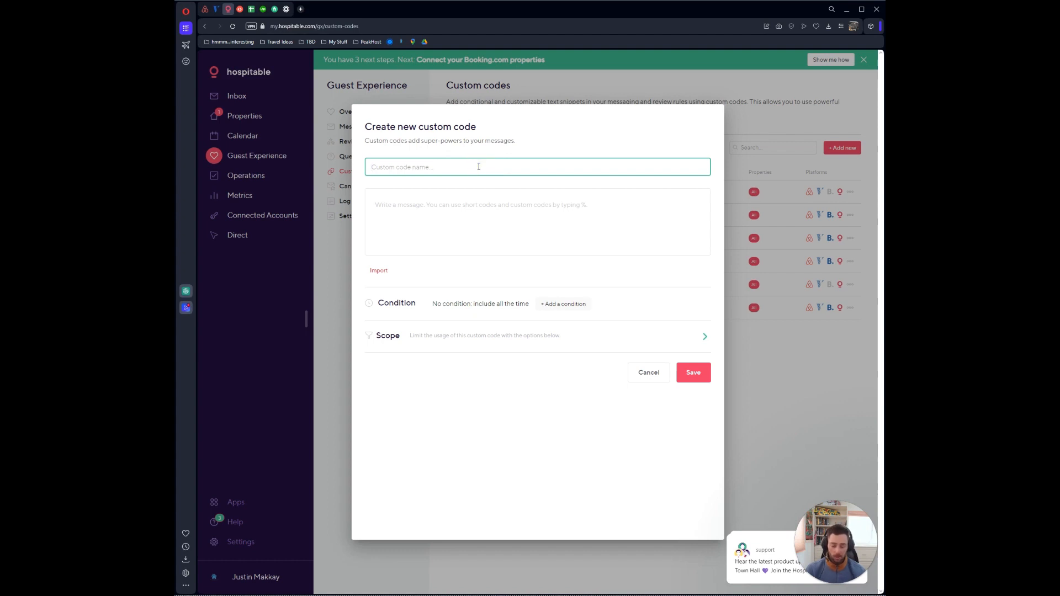
type("ju")
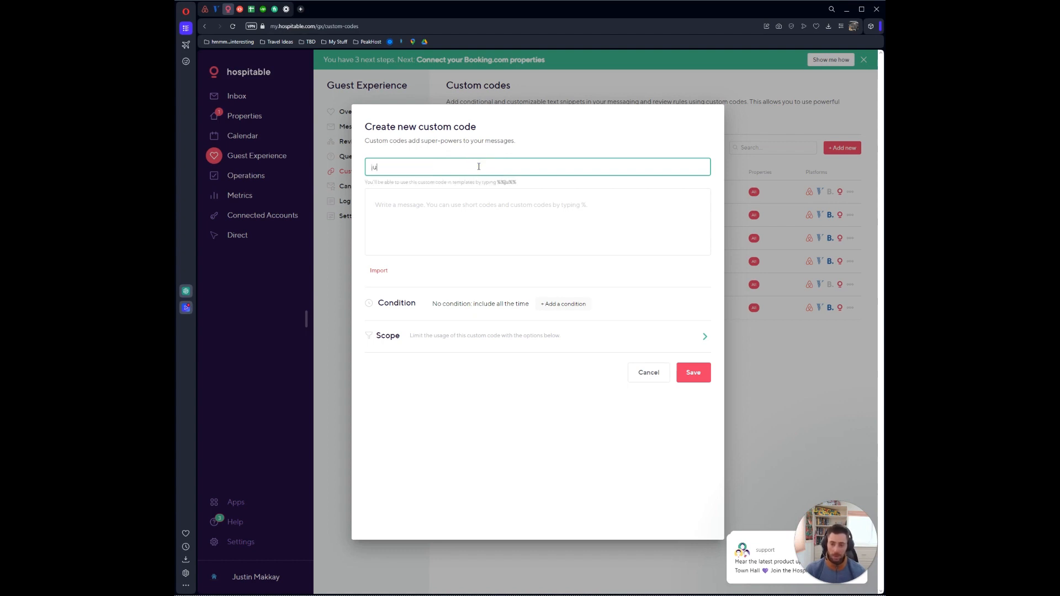
type("stinhostin")
key("BackSpace")
key("BackSpace")
key("BackSpace")
key("BackSpace")
key("BackSpace")
key("BackSpace")
key("BackSpace")
type("thostin early check")
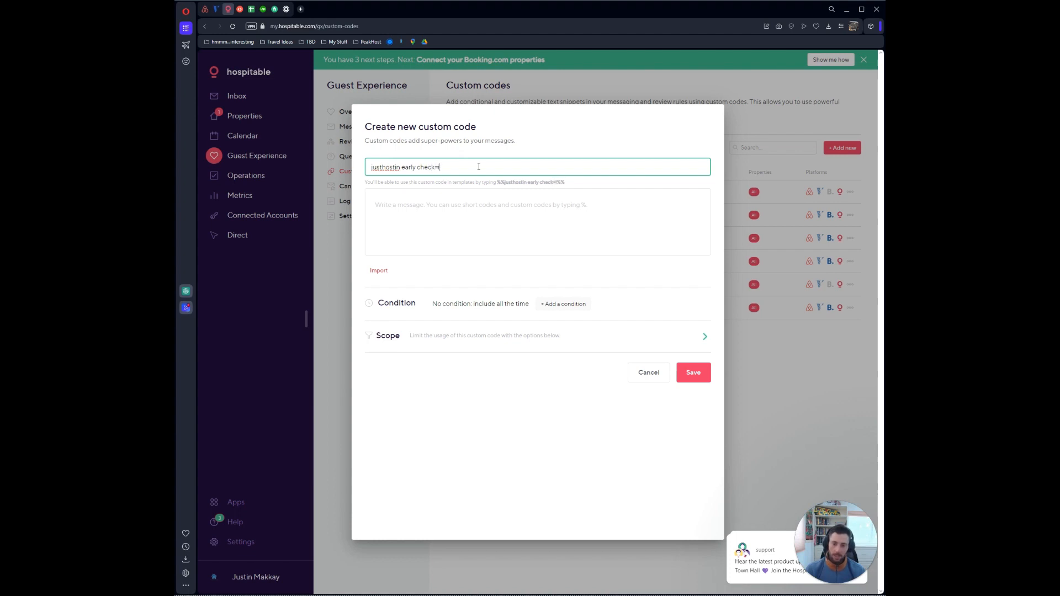
type("-in approved")
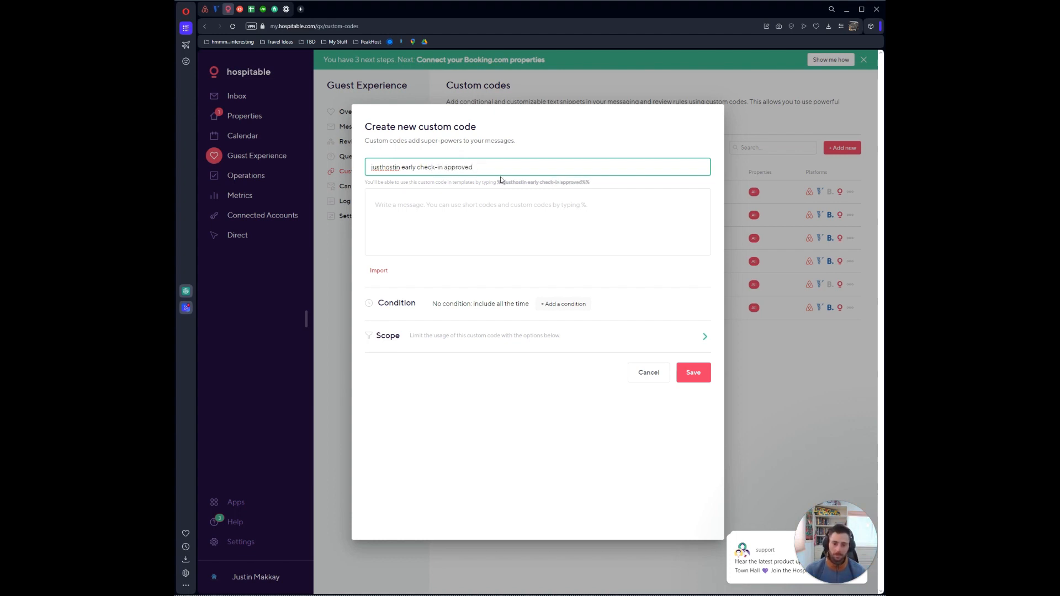
left_click_drag(498, 182, 604, 184)
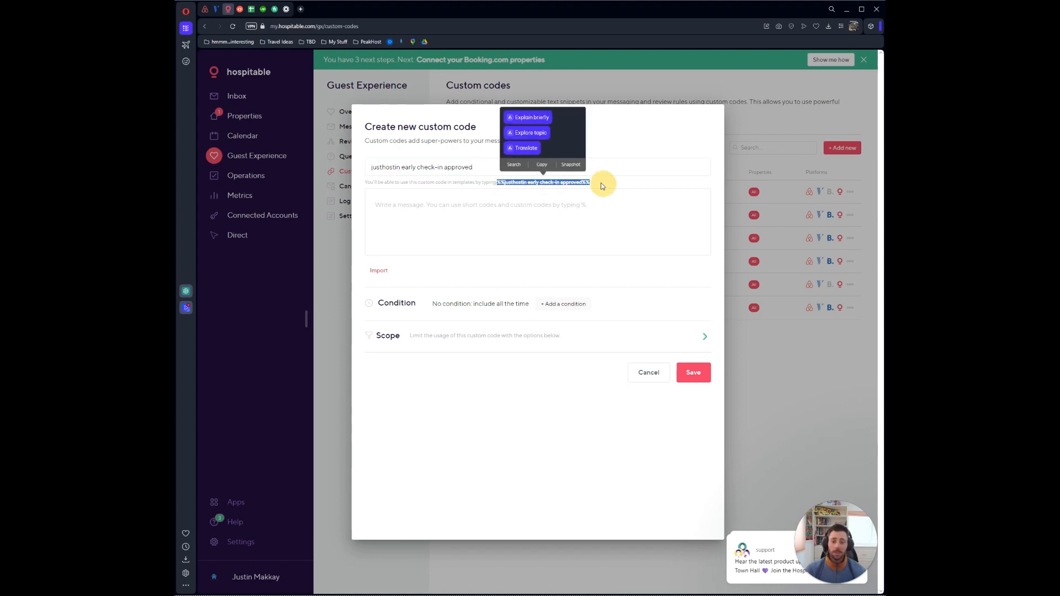
Step: Begin the custom code's message with "Hey there %guest_first_name%!", inserting the guest first name as a short code
left_click(599, 184)
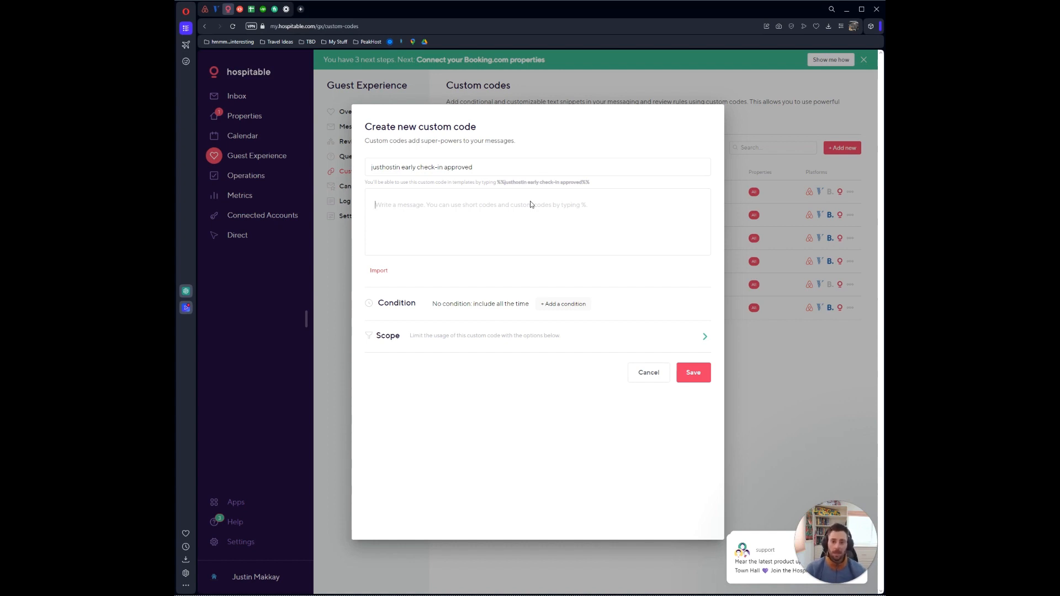
type("Hey ther")
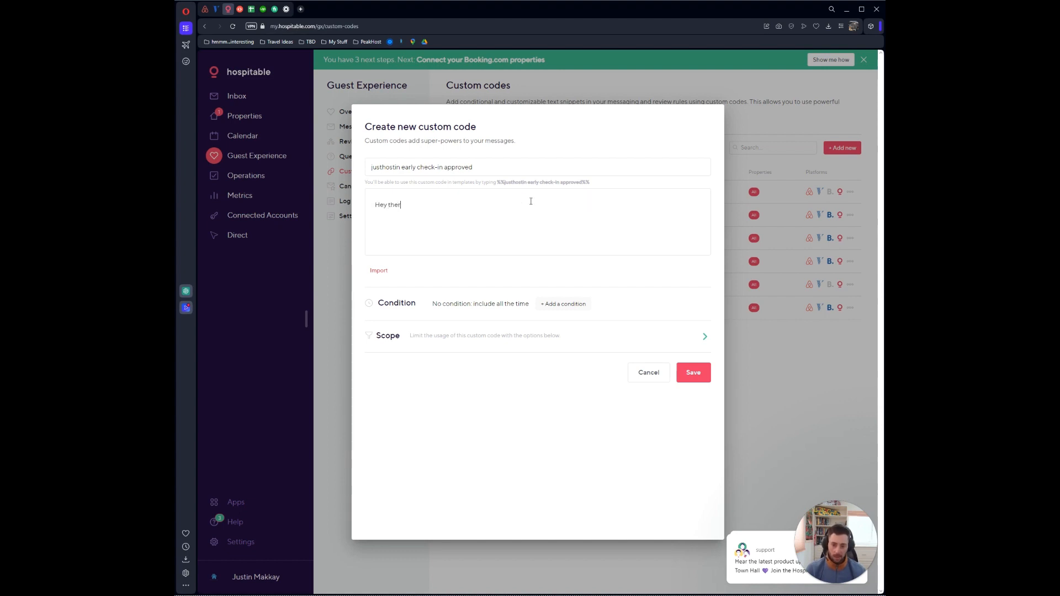
type("e %guest")
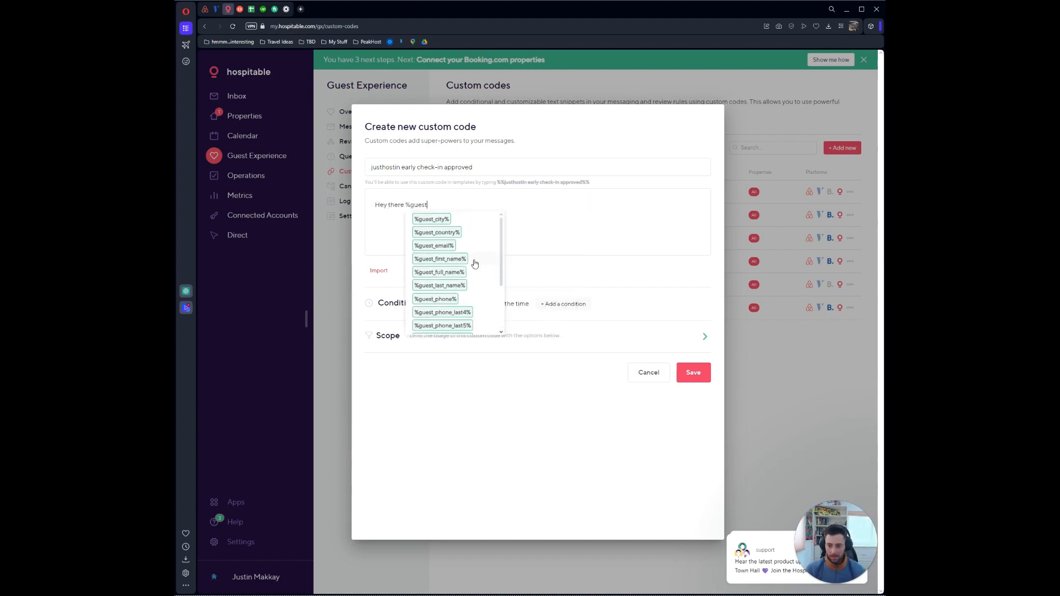
left_click(474, 262)
type("! The ni")
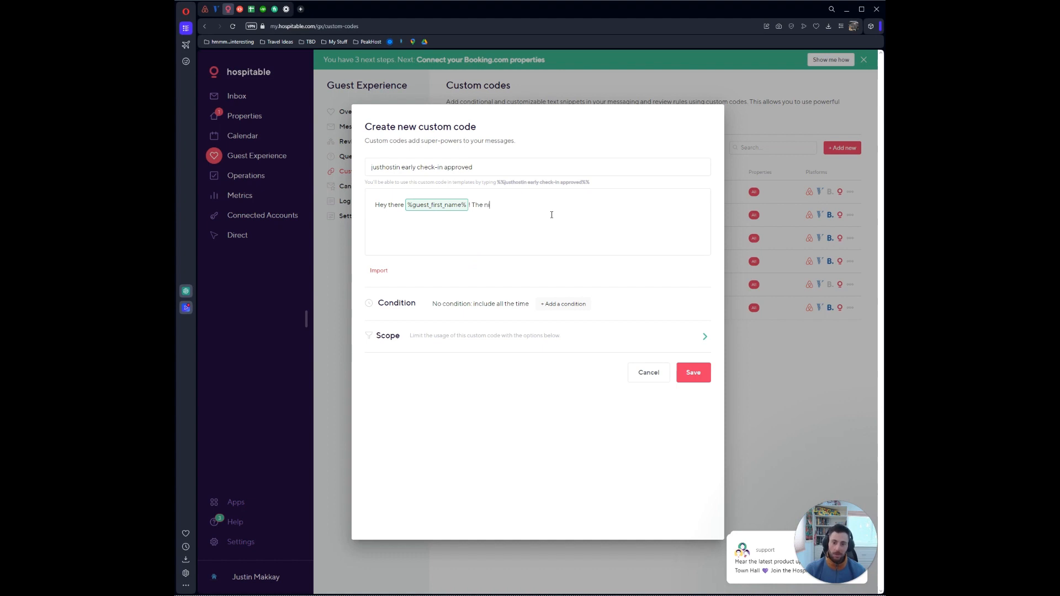
key("BackSpace")
key("BackSpace")
key("BackSpace")
Step: Continue the message with "We don't have anyone staying the night before you check in. You can check in for free at 2PM."
type("We don't have anyo")
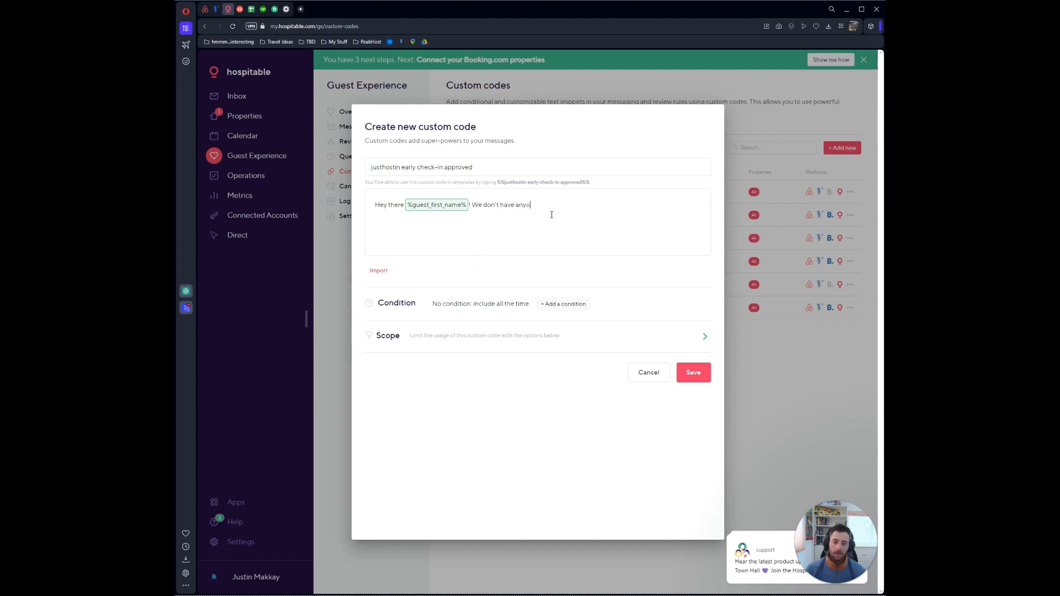
type("ne staying the night before y")
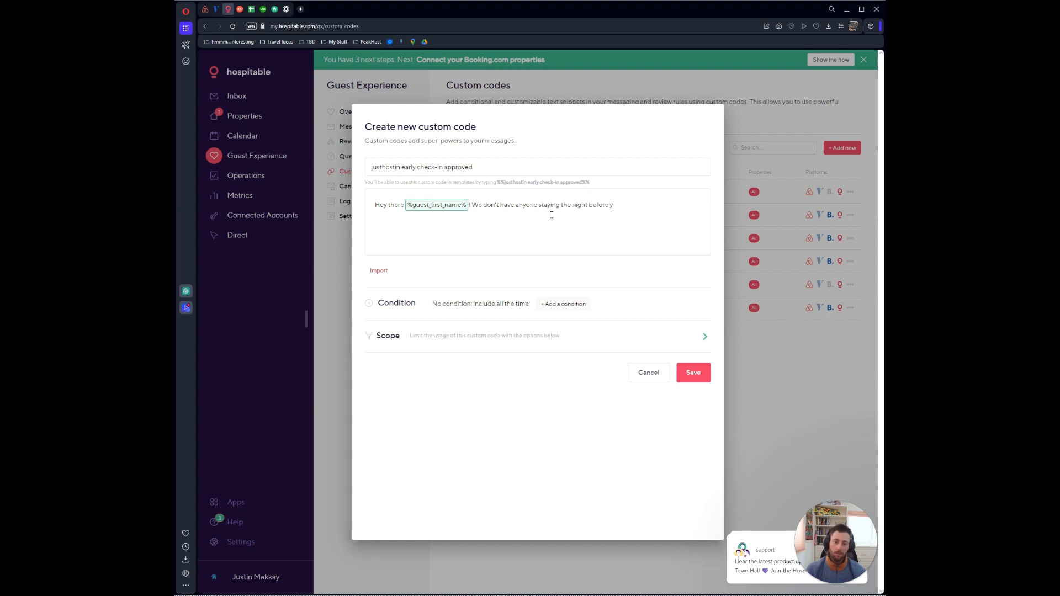
type("ou check in. You can check")
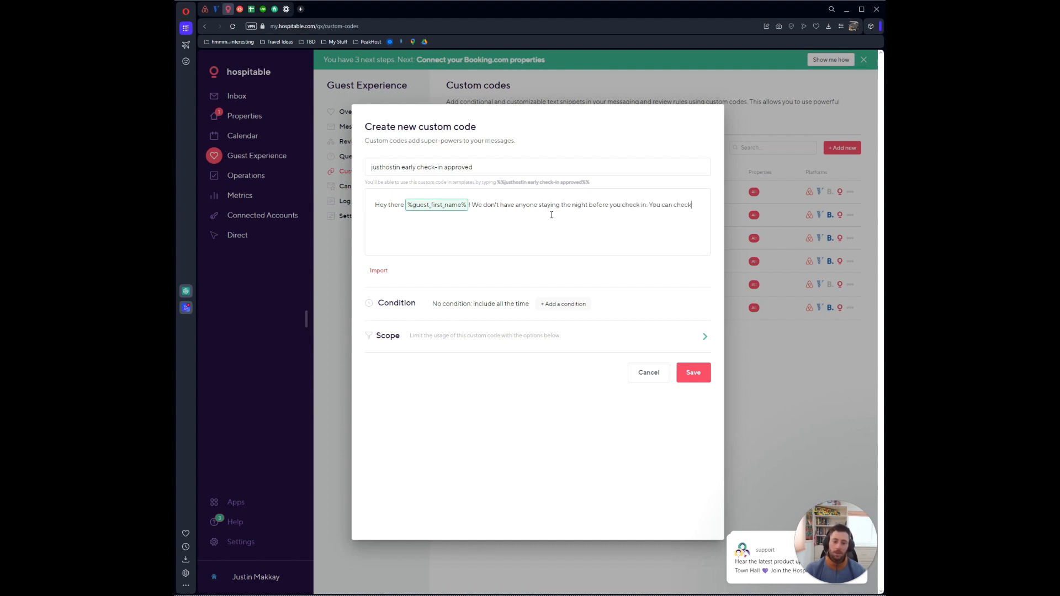
type(" in for free at")
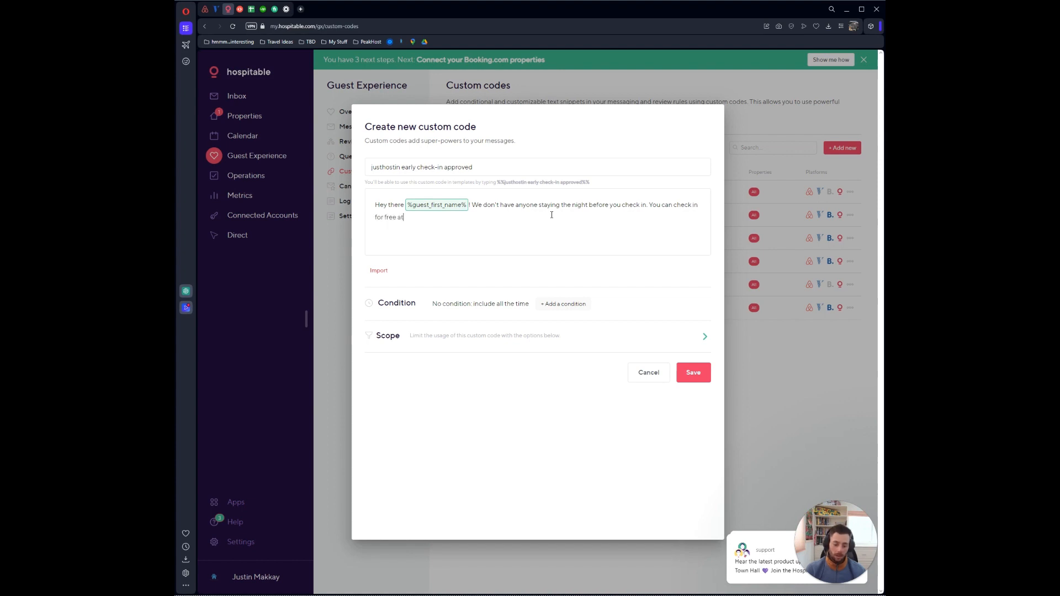
type(" 2PM. Do")
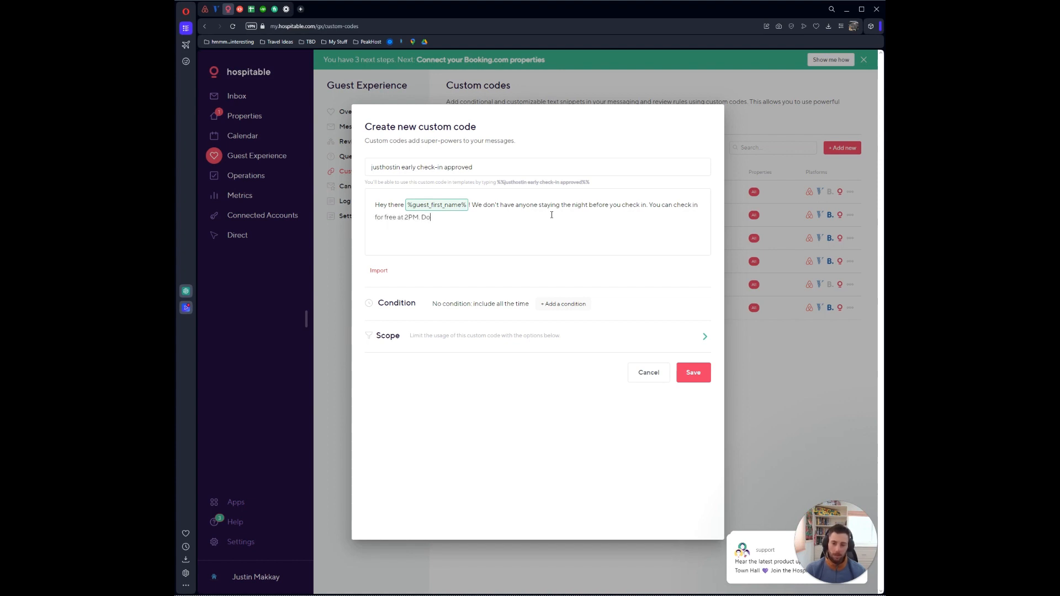
Step: Finish the message with "Don't worry, your entry code has been updated with your new check-in time! :) Have fun!"
type("n'y worry,")
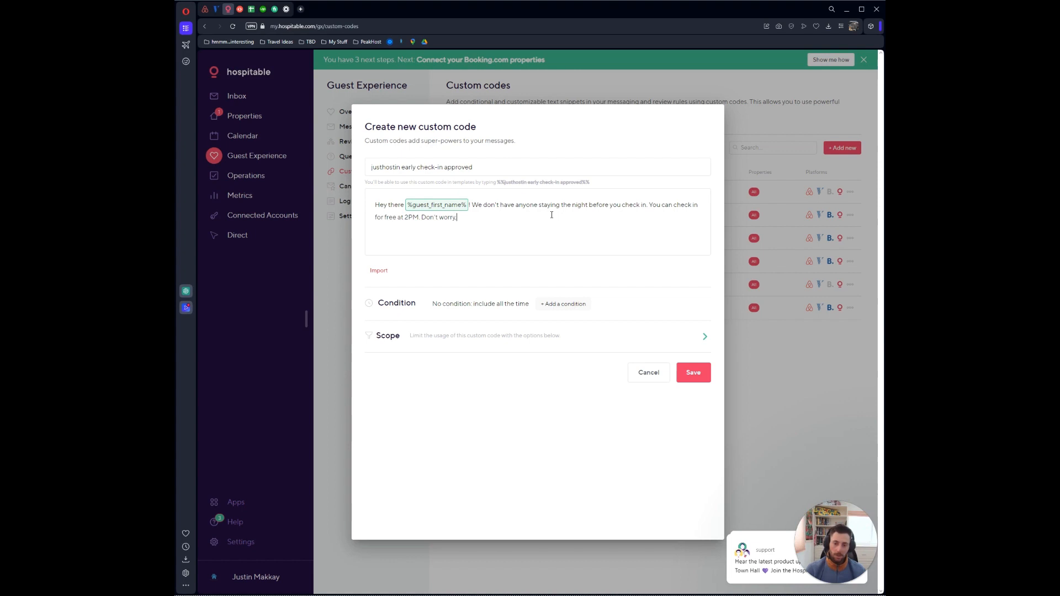
type(" your entry code has been updated with your new")
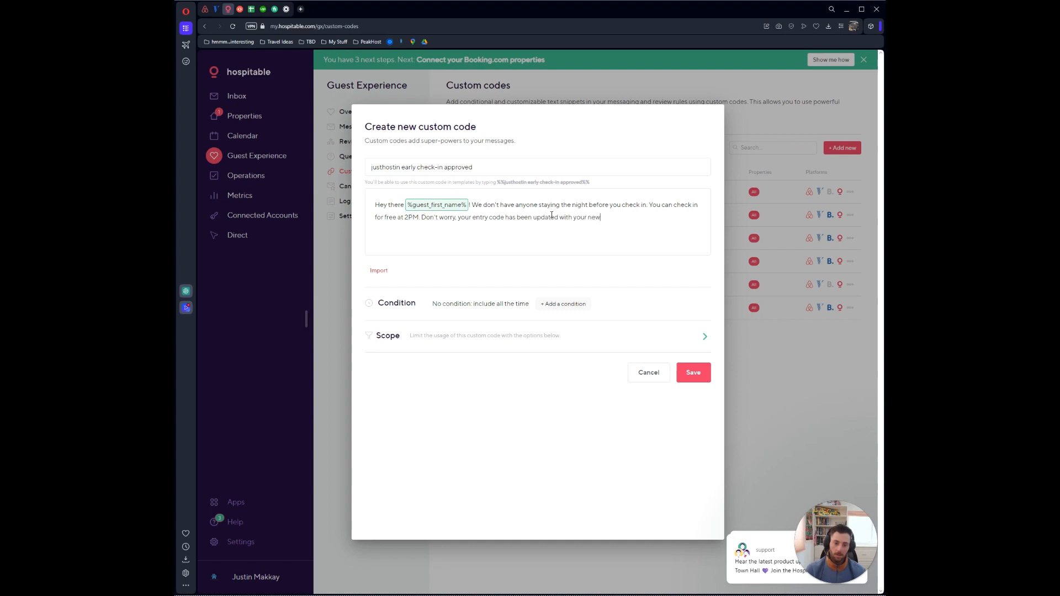
type(" check-in tim")
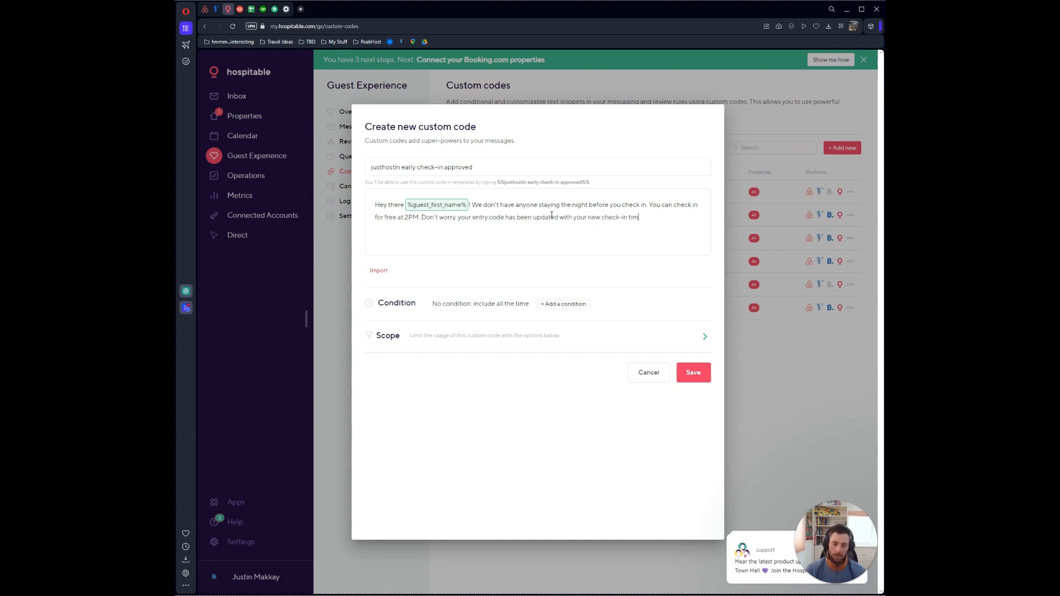
type("e! :) Have fun!")
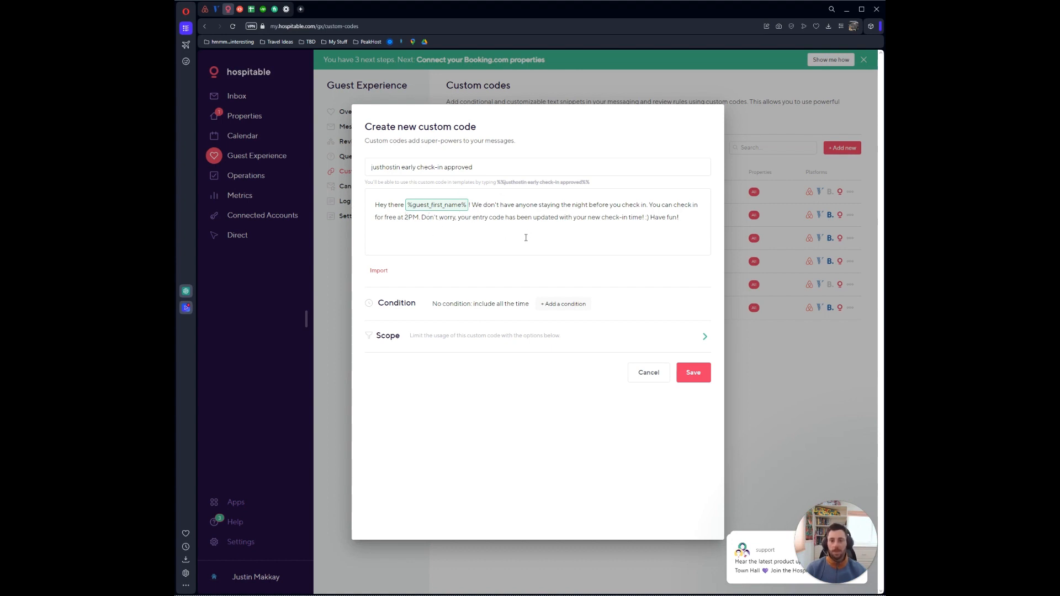
Step: Add the condition that the night before check-in is available
left_click(576, 305)
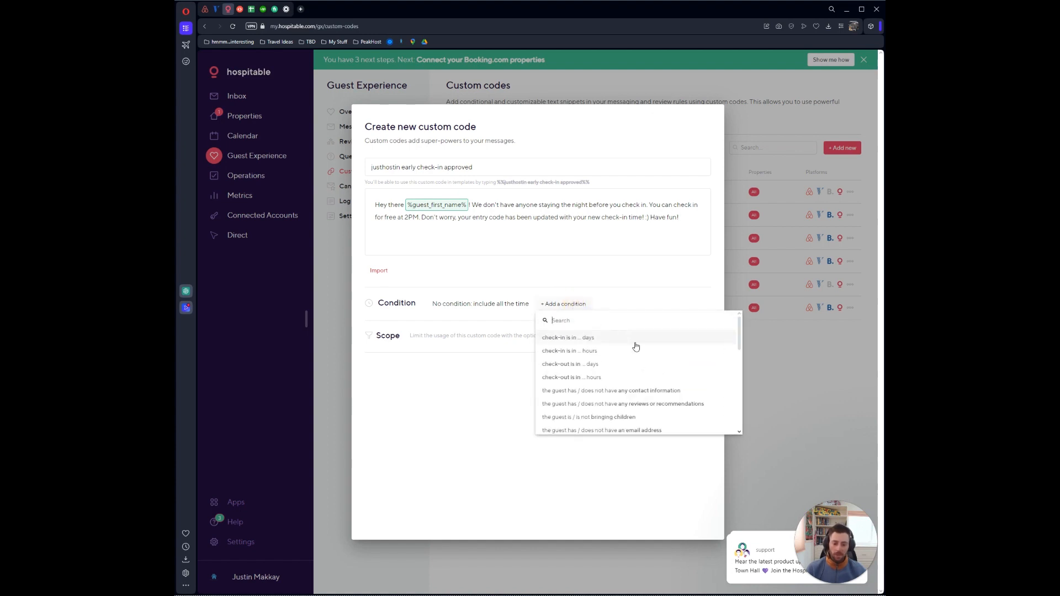
scroll(636, 346, "down", 3)
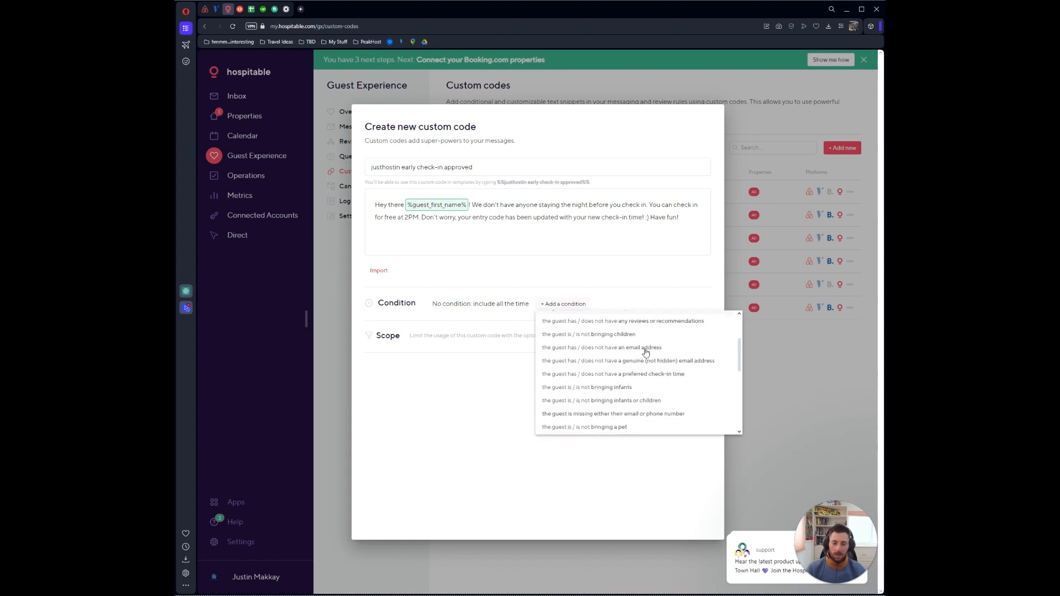
scroll(657, 343, "down", 5)
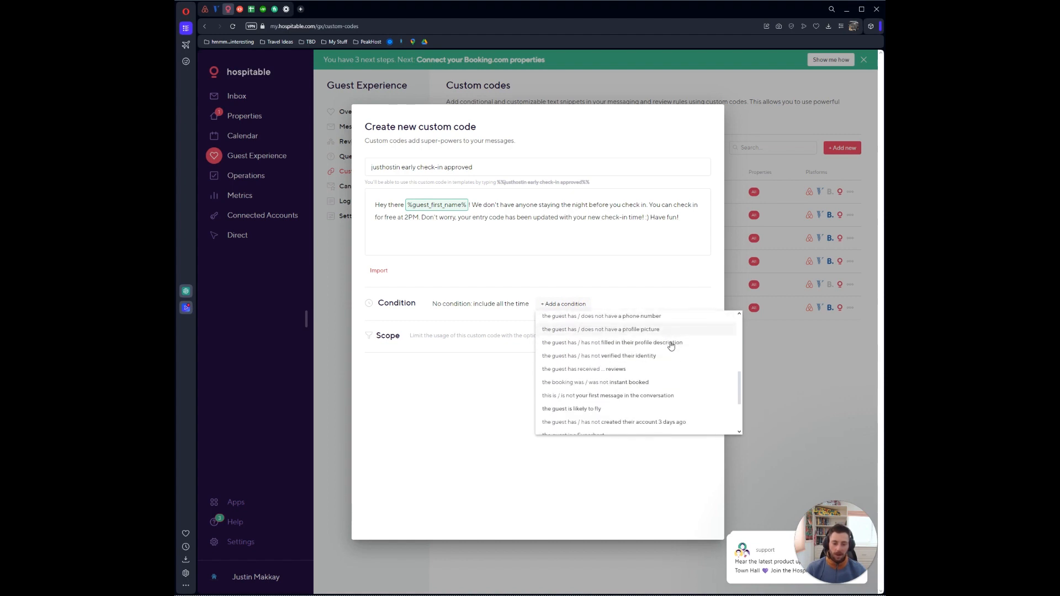
scroll(671, 346, "down", 1)
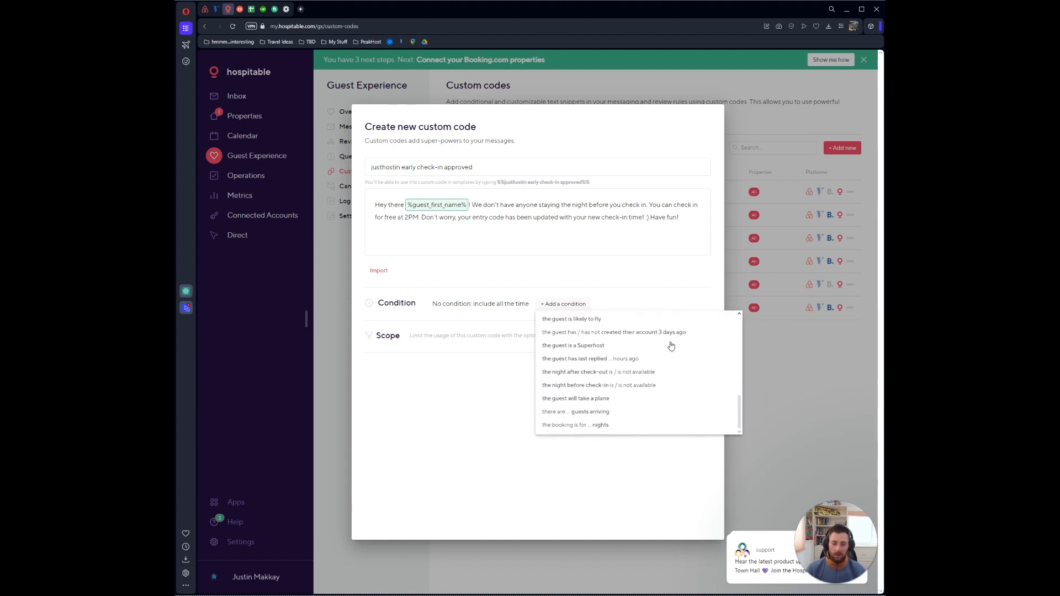
left_click(672, 386)
left_click(526, 305)
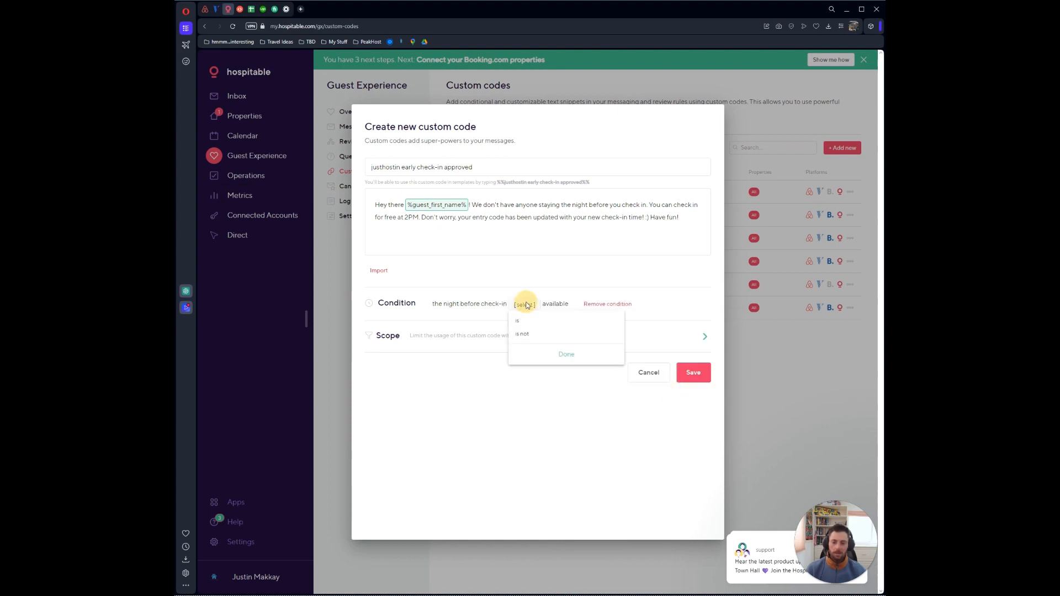
left_click(531, 320)
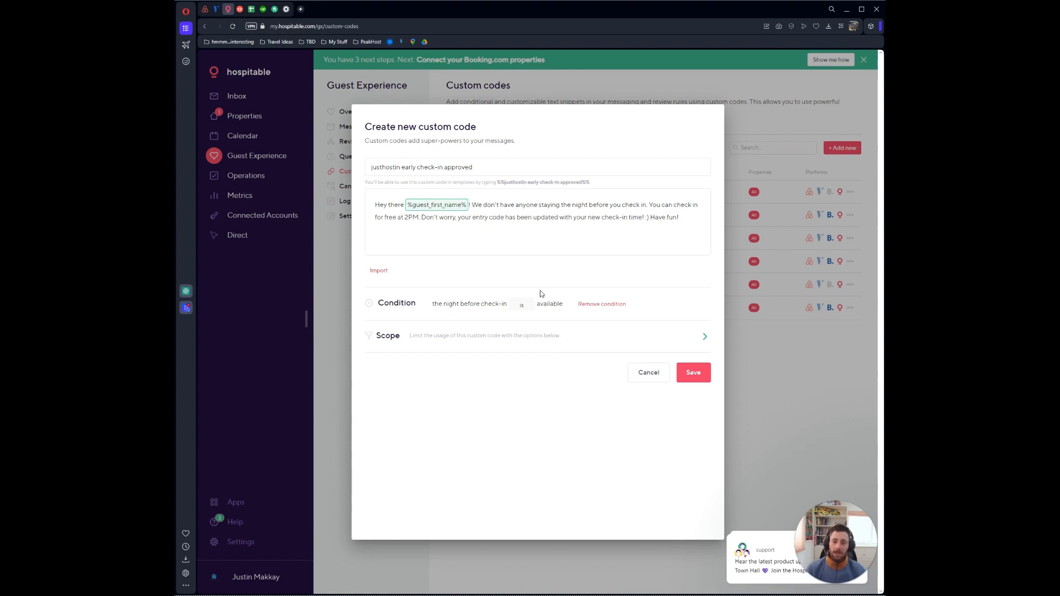
Step: Review the scope with all platforms, hosts and properties included, and save the custom code
left_click(563, 345)
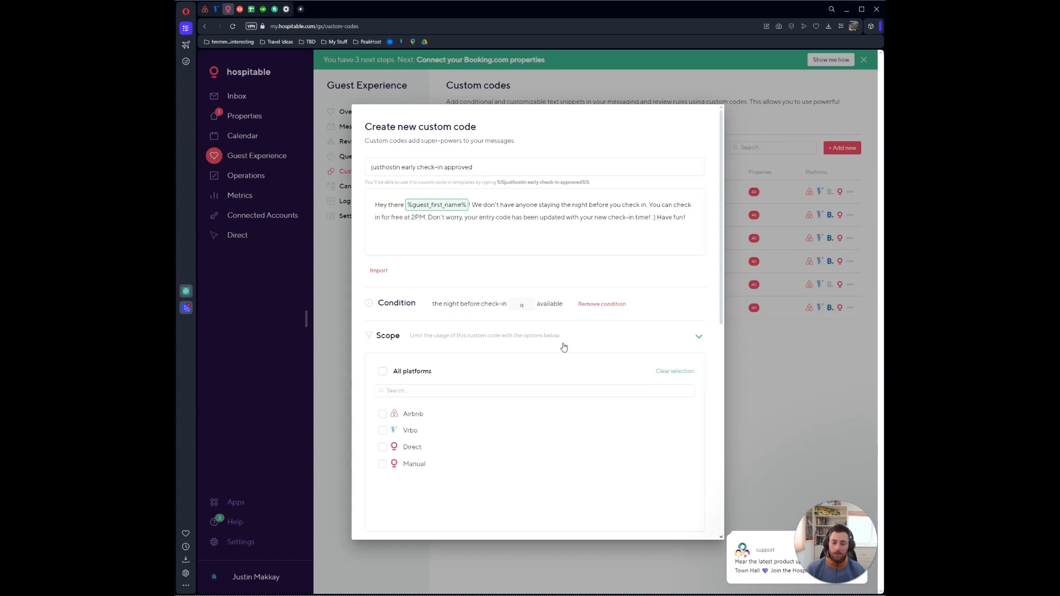
scroll(565, 381, "down", 10)
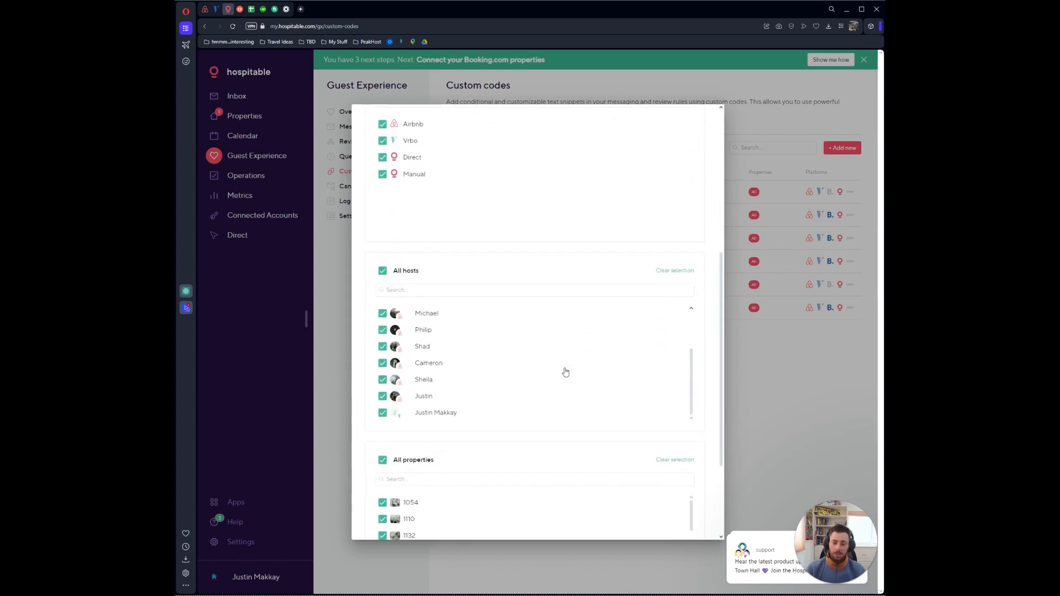
scroll(571, 428, "down", 3)
scroll(568, 398, "down", 6)
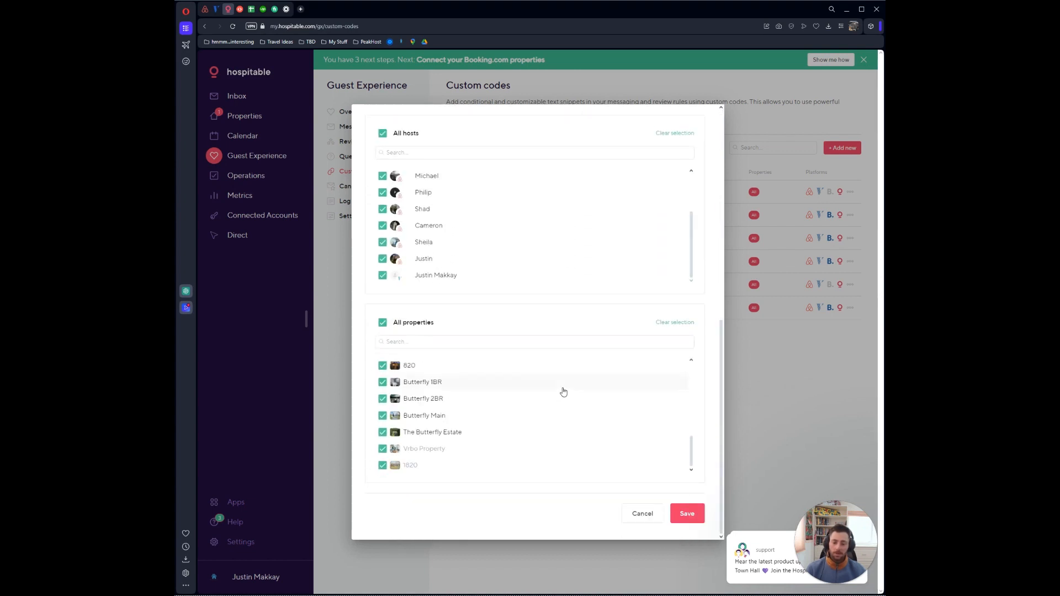
scroll(590, 410, "up", 15)
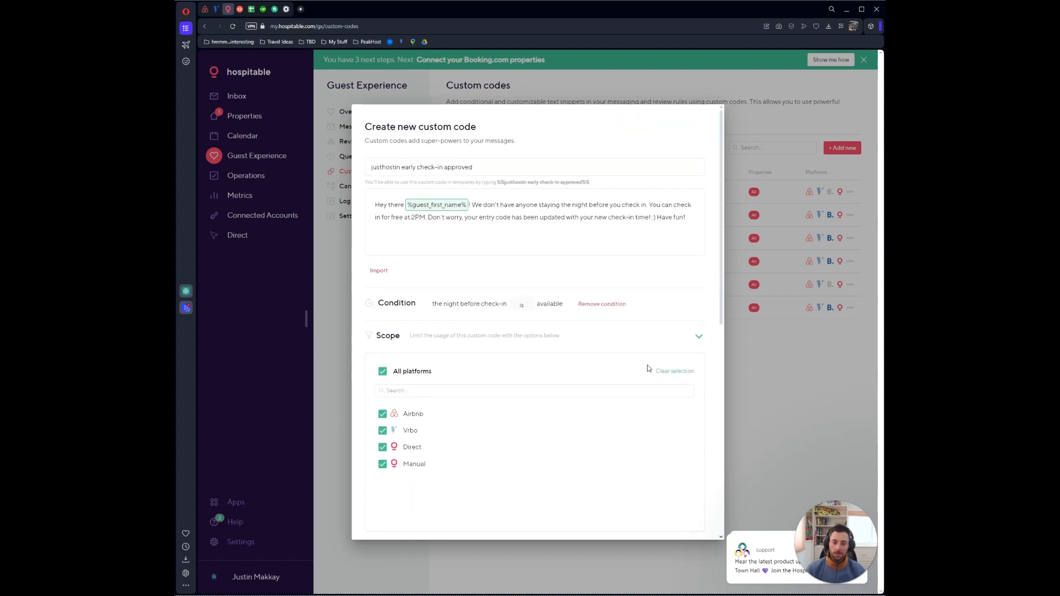
scroll(658, 348, "down", 12)
left_click(690, 514)
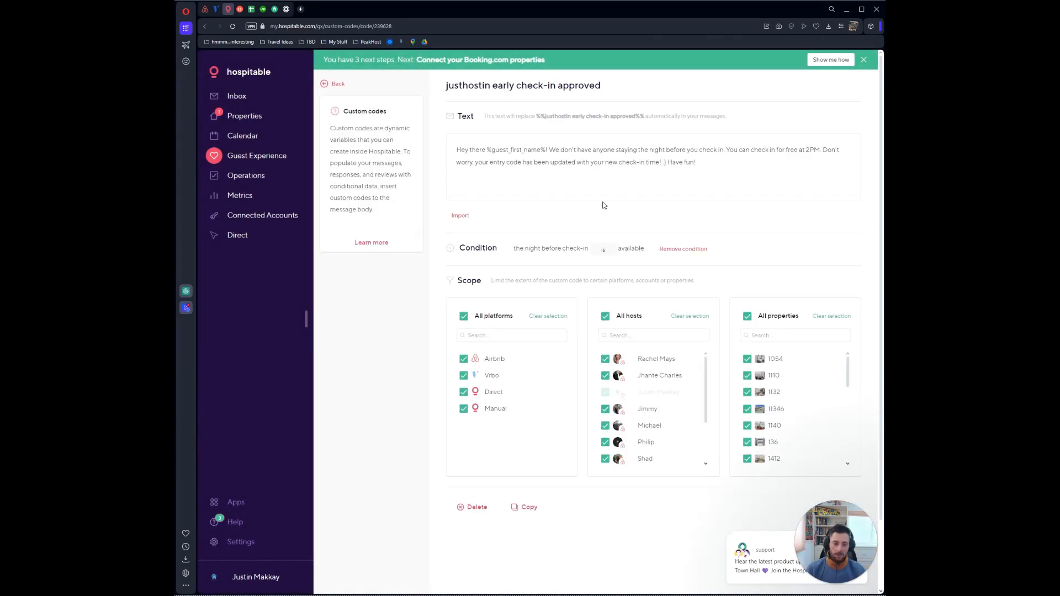
scroll(603, 205, "up", 2)
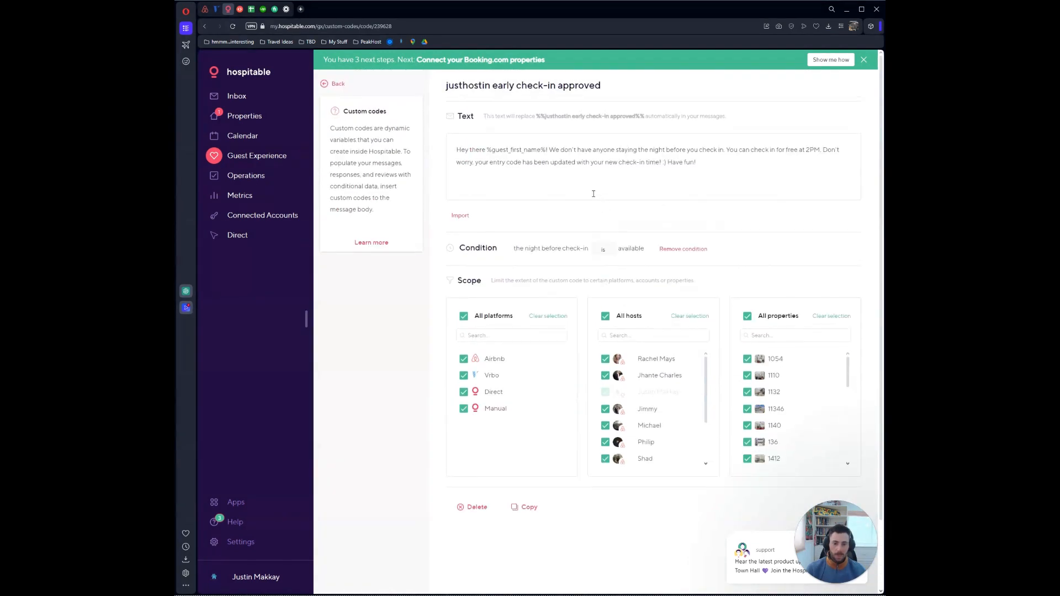
Step: Return to the messaging rules and add a new rule that replies to questions about Early Check-in
left_click(338, 84)
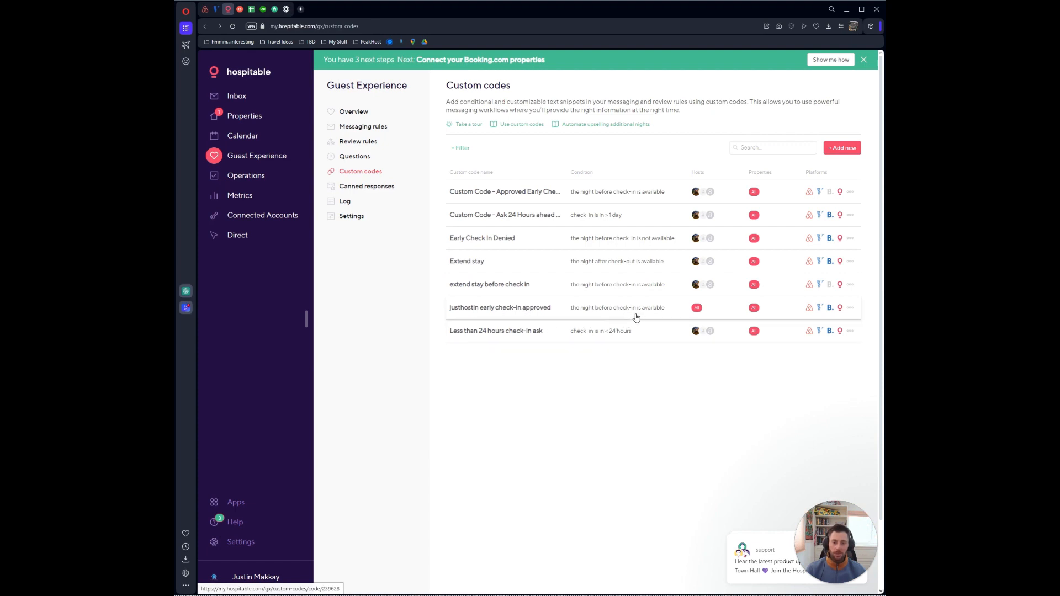
left_click(378, 130)
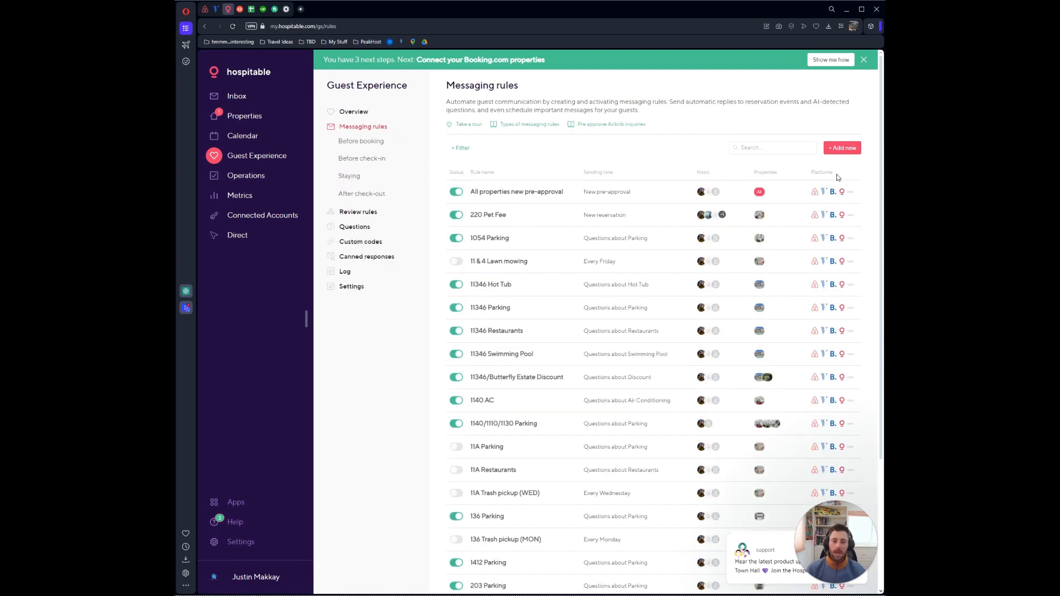
left_click(835, 148)
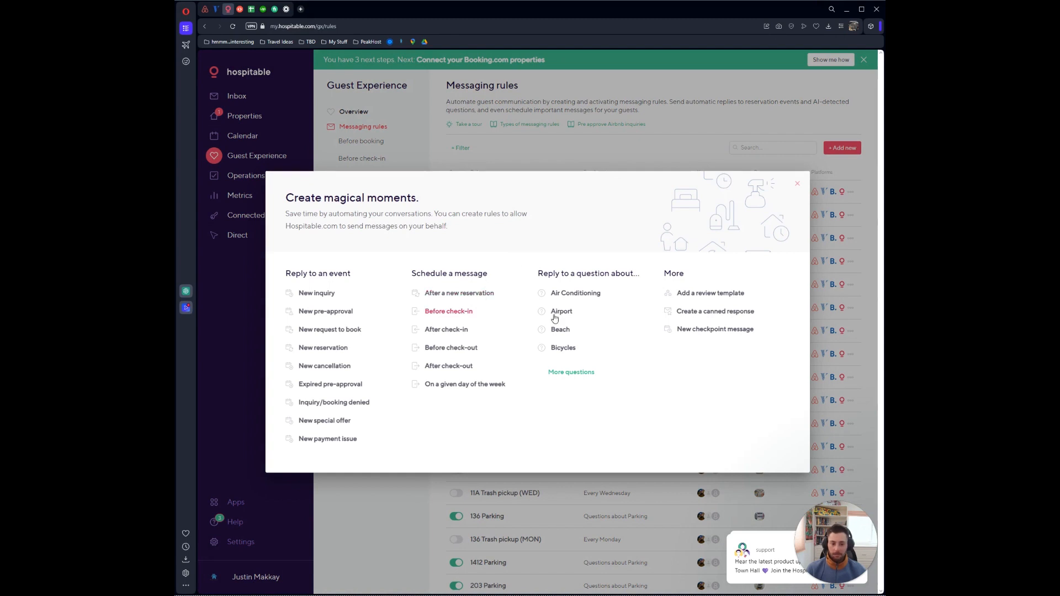
left_click(572, 372)
left_click(638, 203)
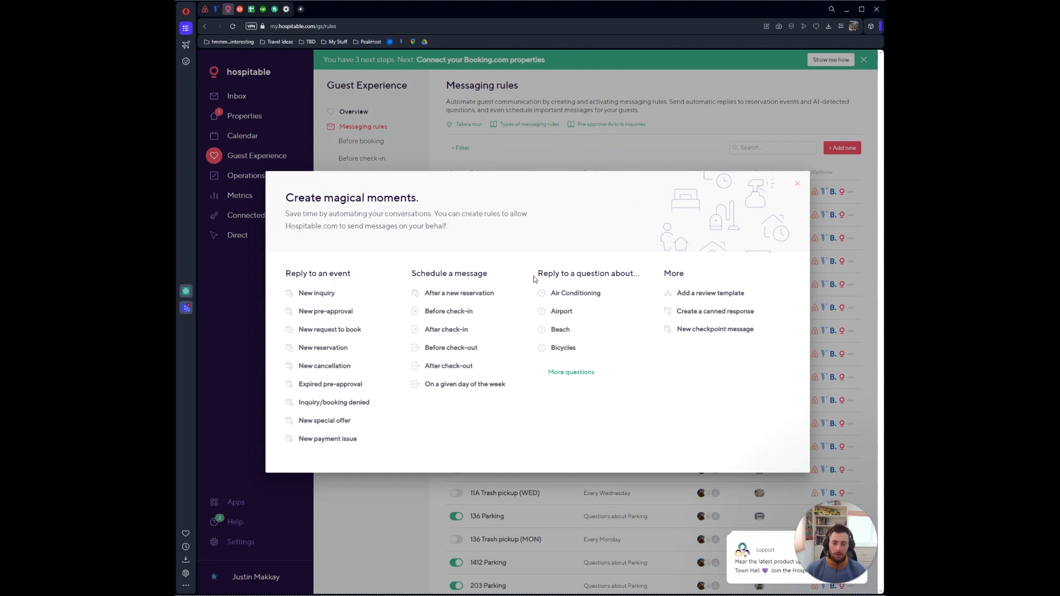
left_click(572, 374)
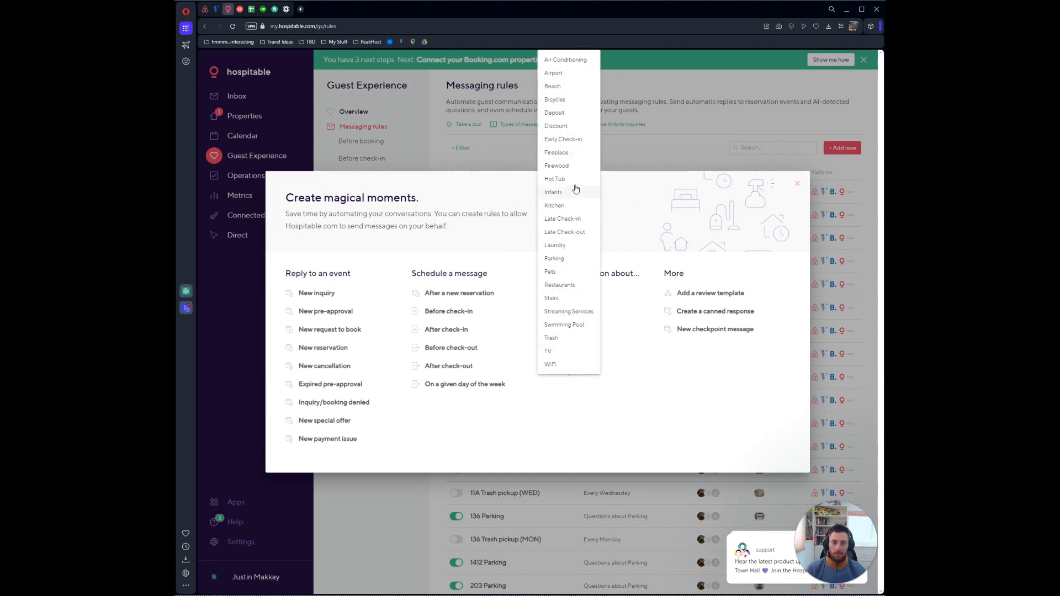
left_click(574, 141)
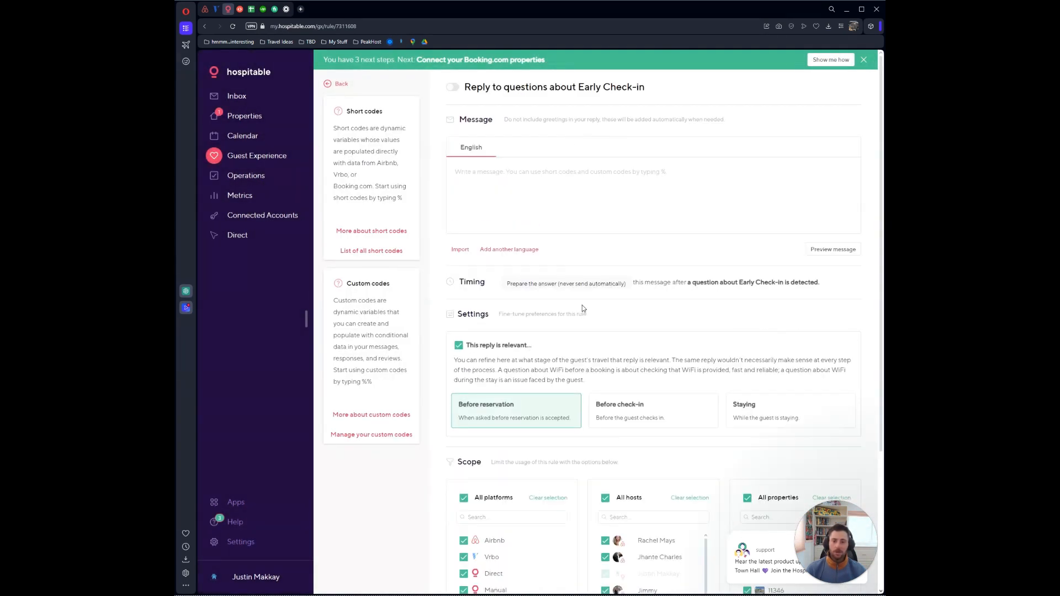
Step: Rename the messaging rule as "justhostin early check-in custom code"
left_click(510, 92)
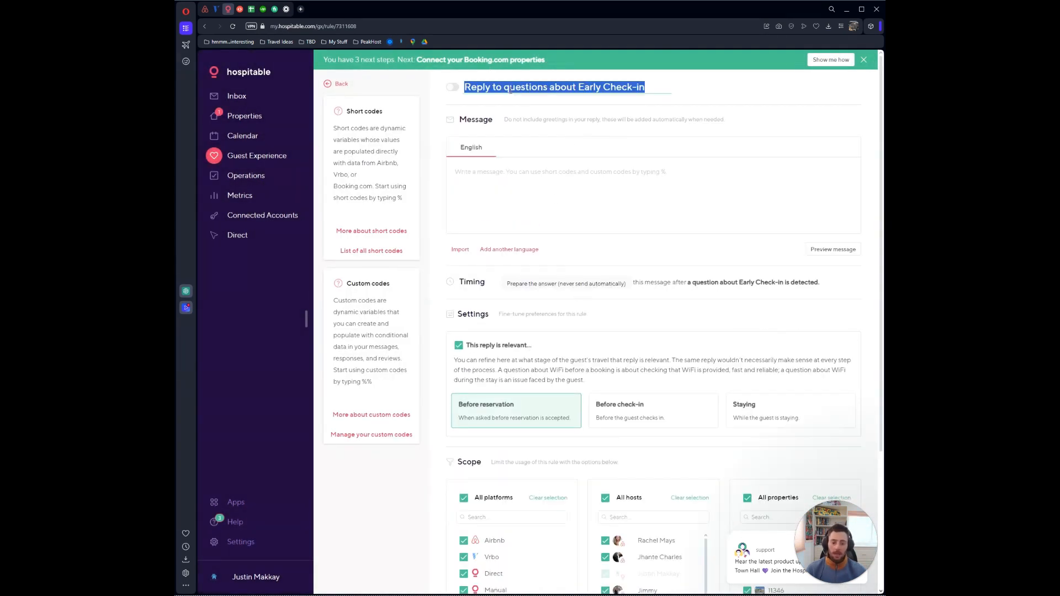
type("justin")
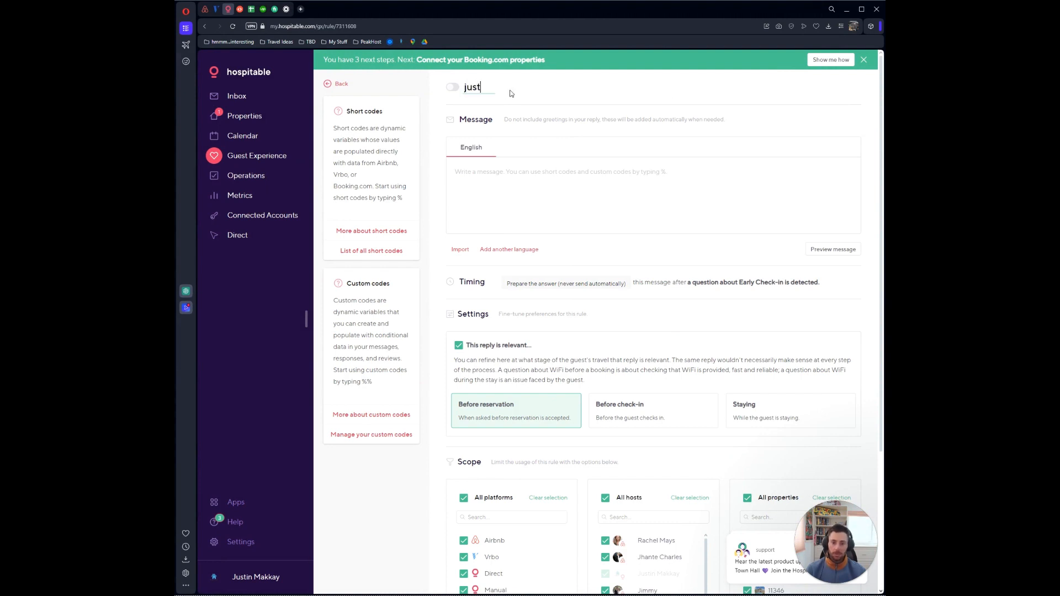
key("BackSpace")
key("BackSpace")
type("hostin early check")
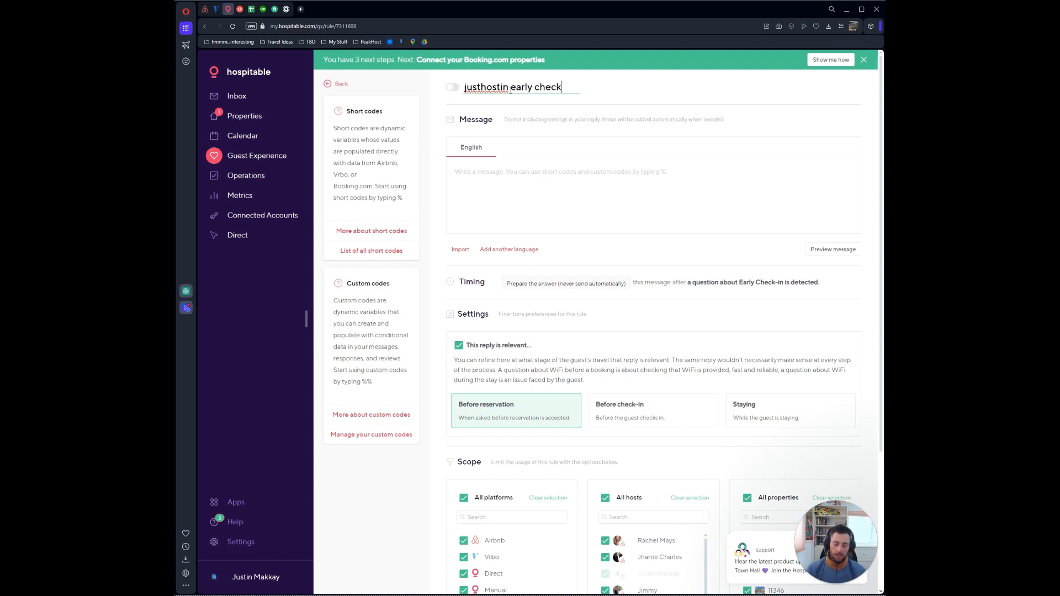
type("-in custom code")
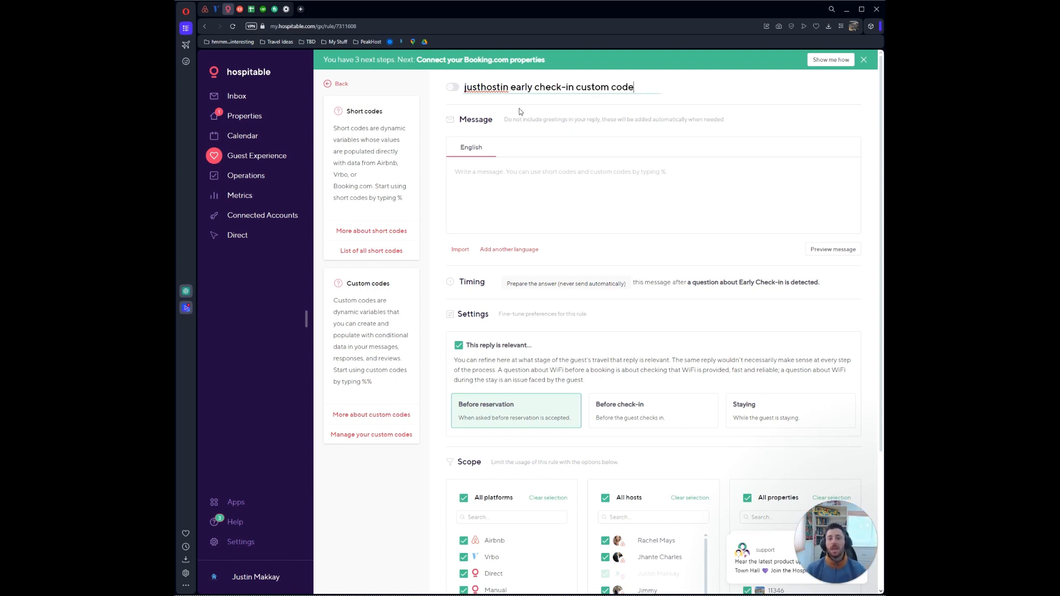
Step: Insert the custom code %%justhostin early check-in approved%% into the rule's English message
left_click(533, 175)
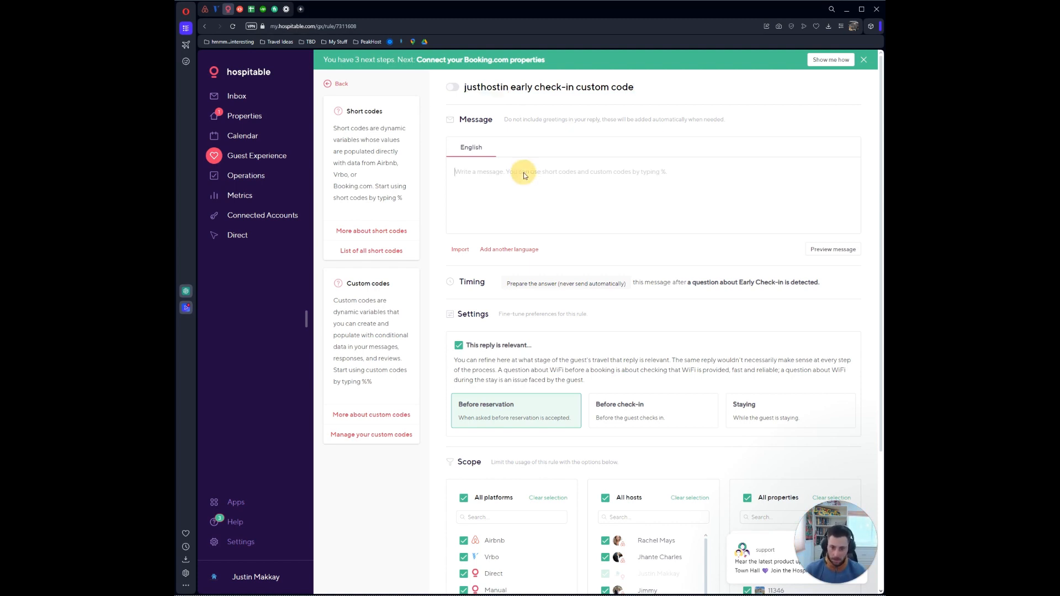
type("%")
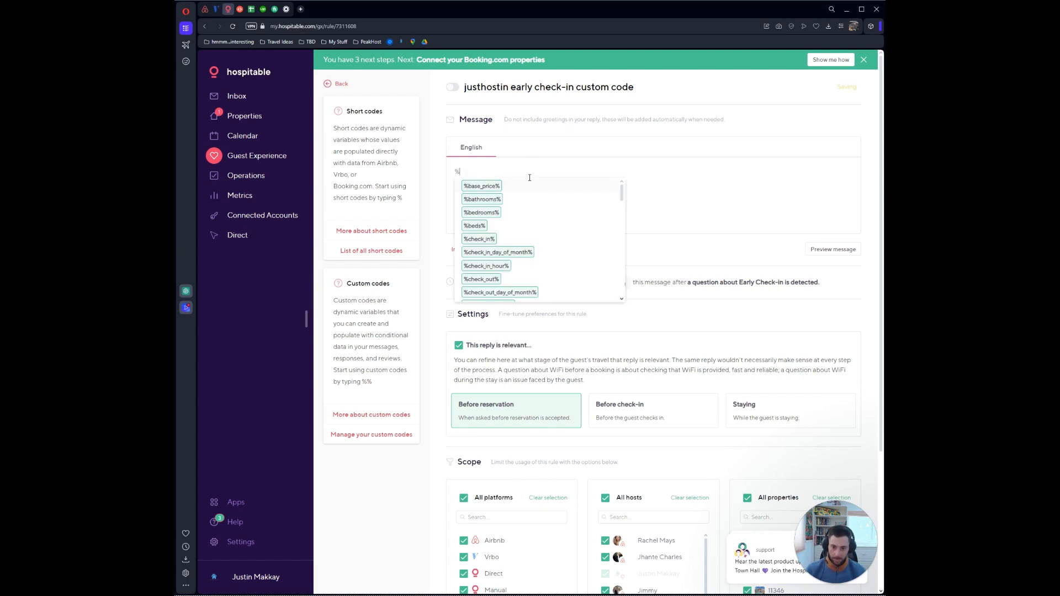
type("ju")
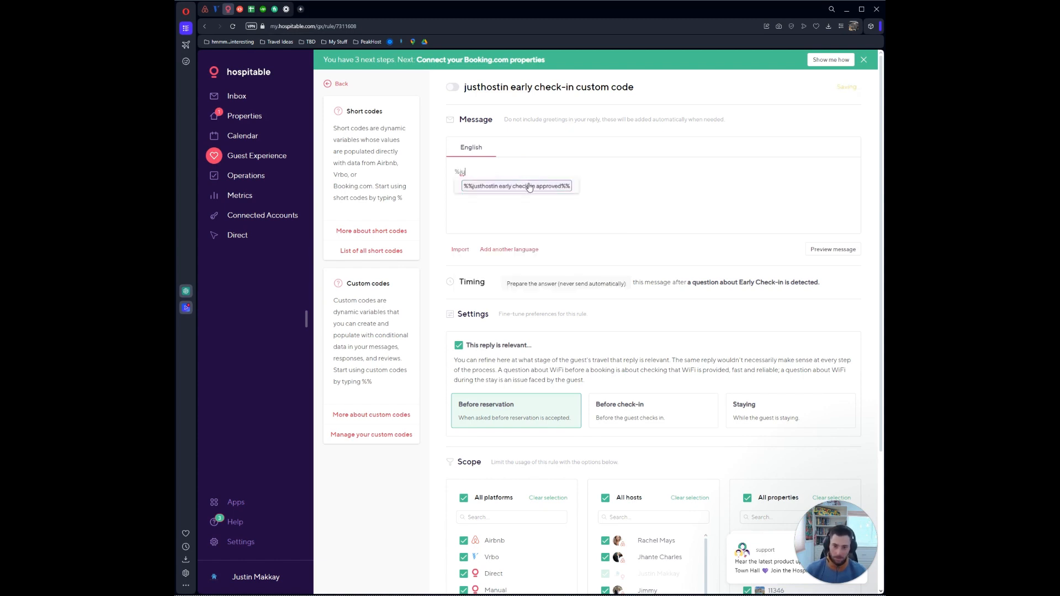
left_click(529, 187)
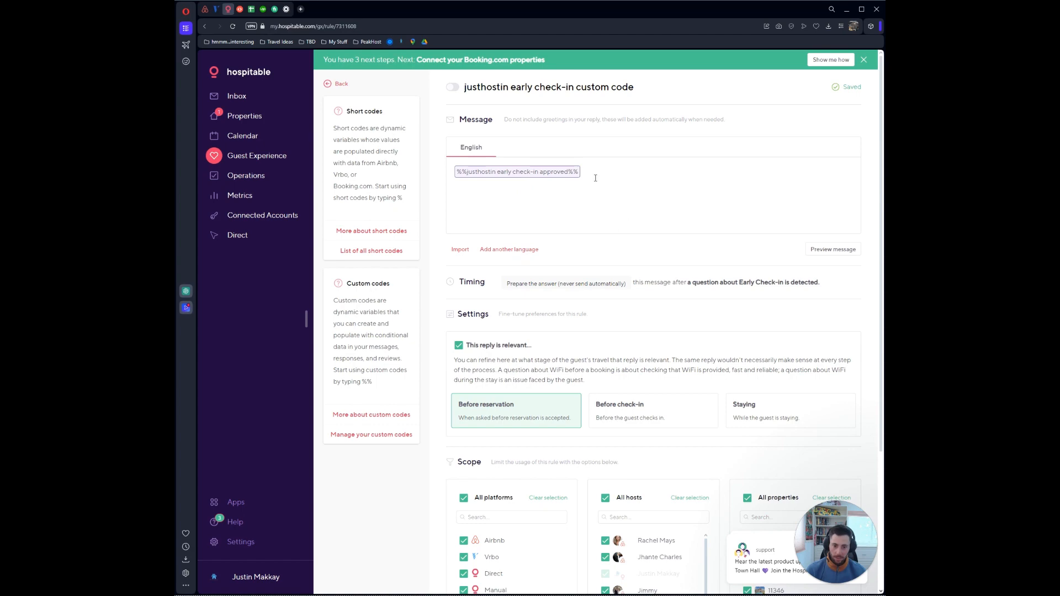
Step: Make the reply relevant only before check-in and set its timing to Answer instantly
scroll(595, 178, "down", 3)
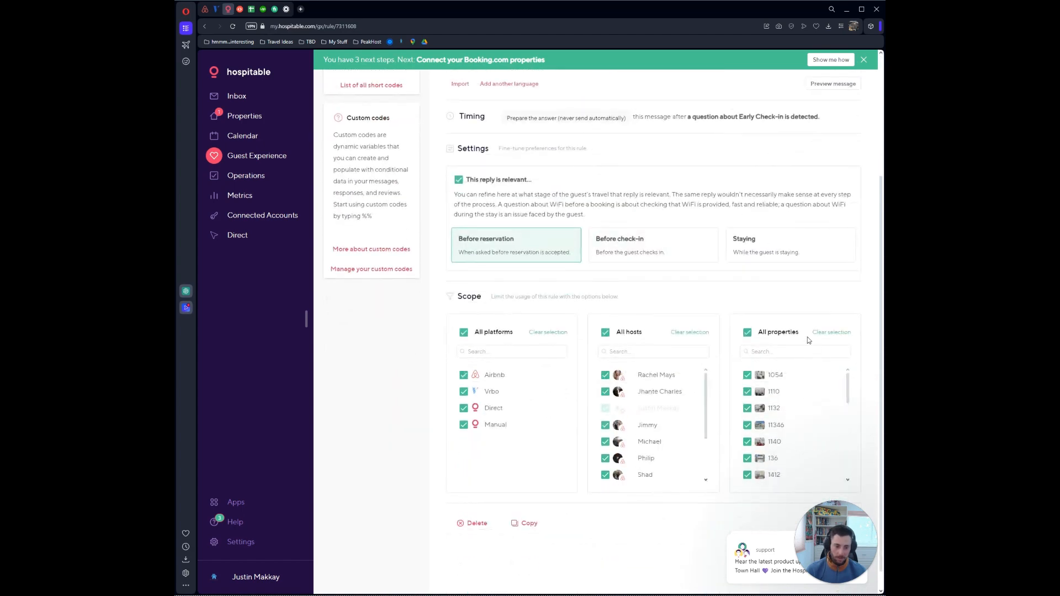
scroll(697, 333, "up", 3)
left_click(706, 420)
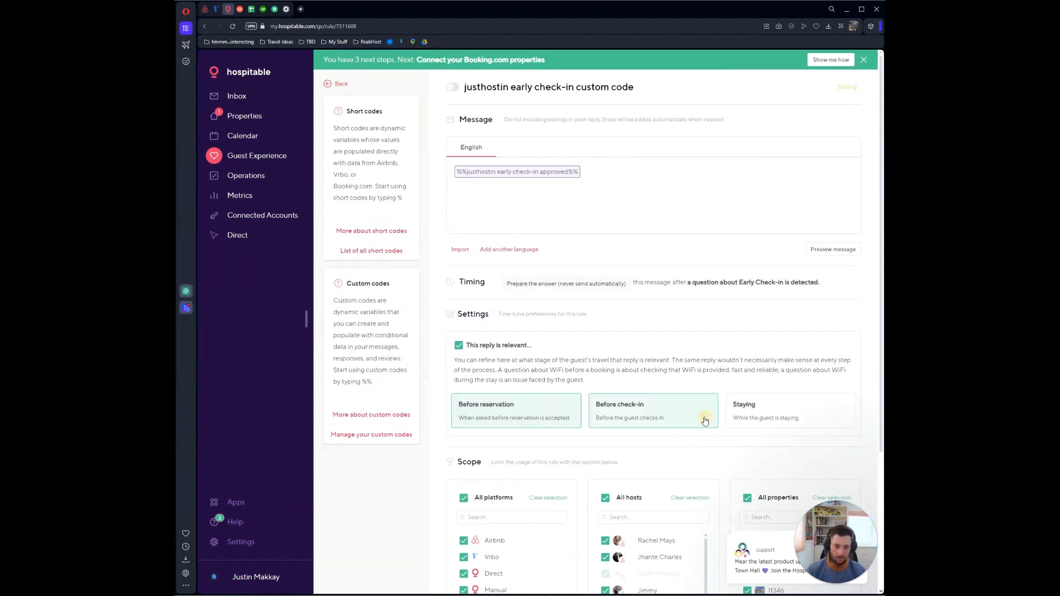
left_click(522, 403)
left_click(550, 403)
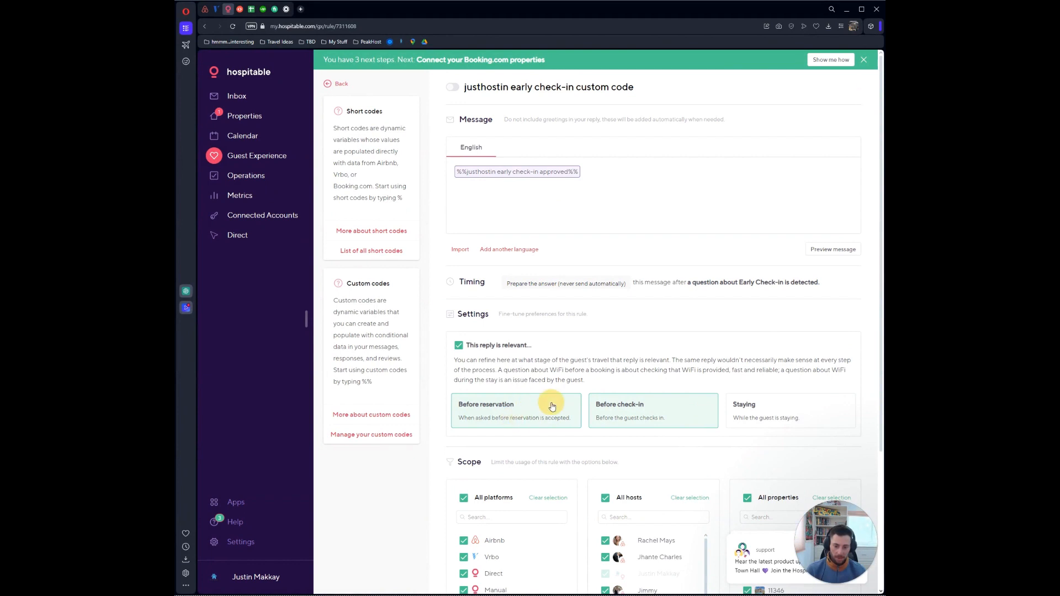
left_click(558, 283)
left_click(564, 313)
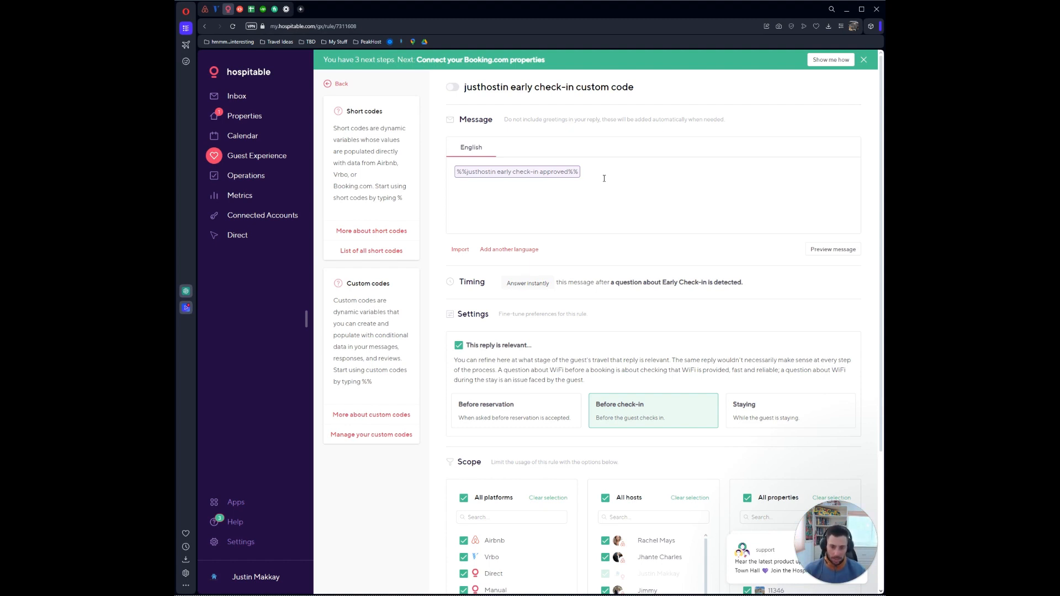
Step: Add the custom code %%Early Check In Denied%% on a new line below the approved code in the message
left_click(584, 190)
type("%")
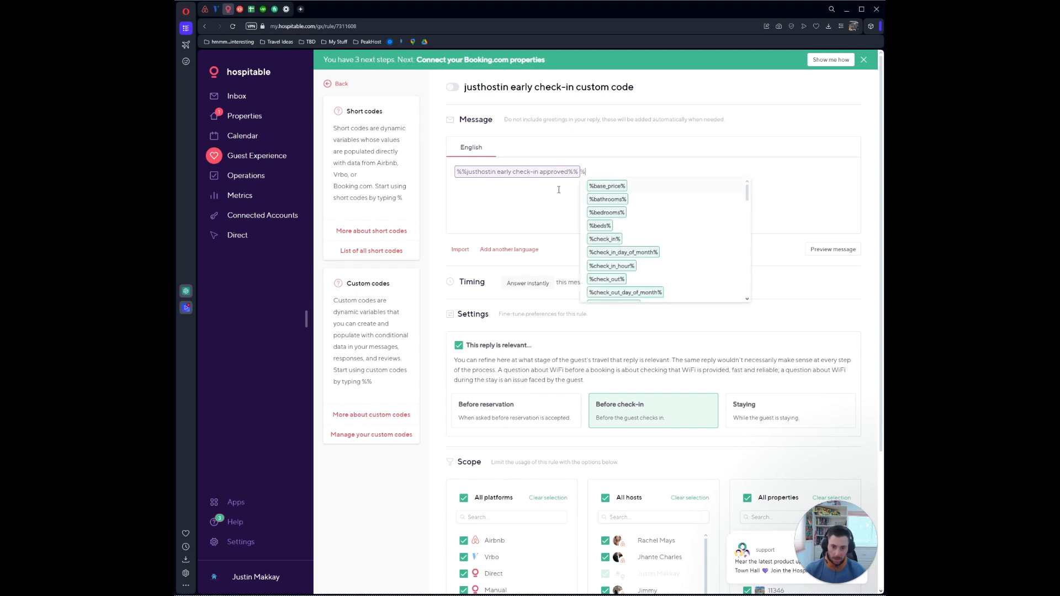
key("BackSpace")
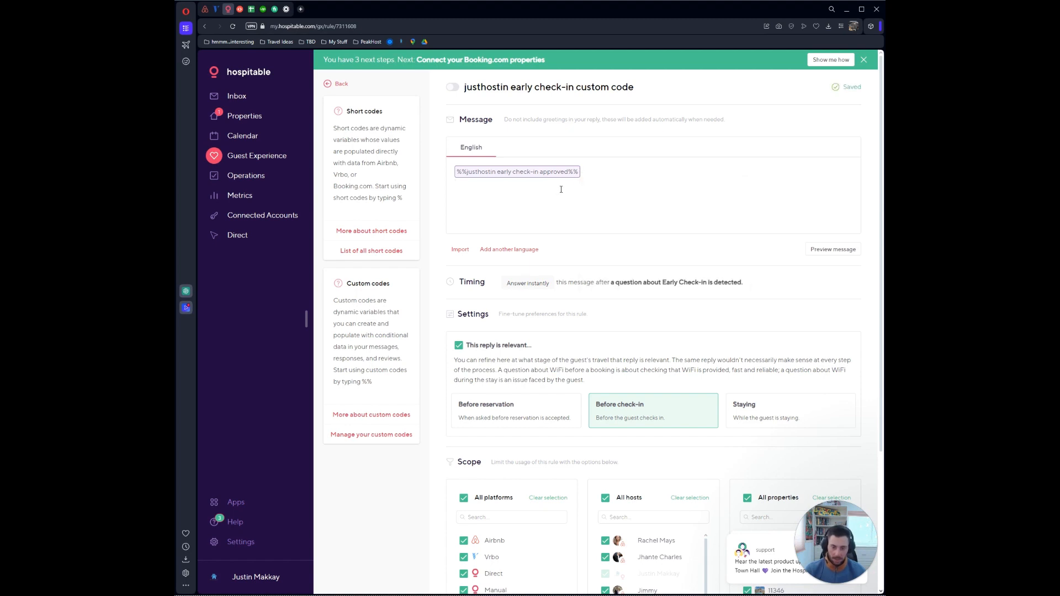
type("%")
scroll(540, 247, "down", 15)
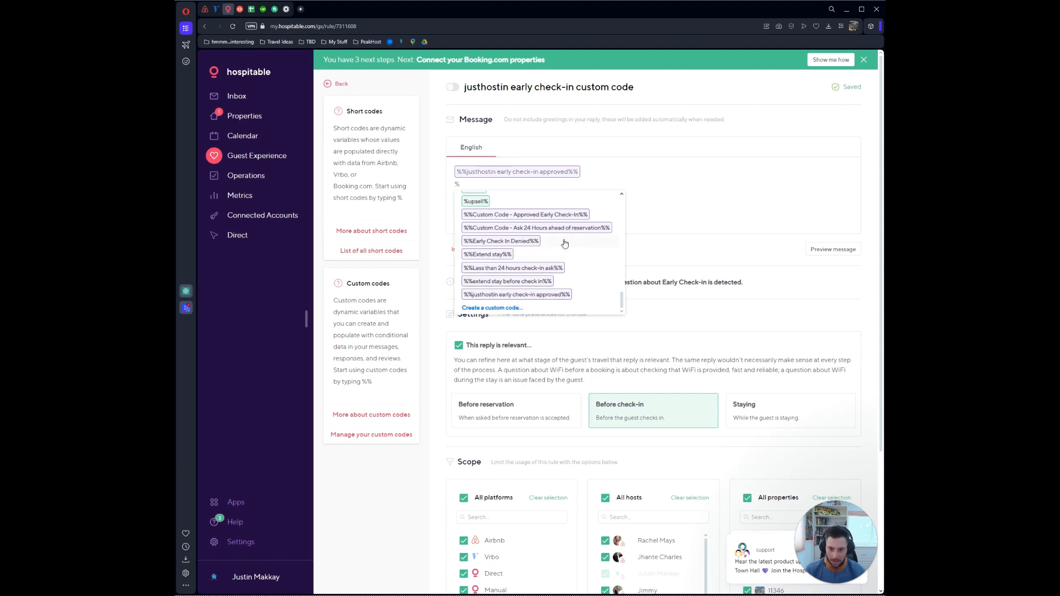
left_click(564, 242)
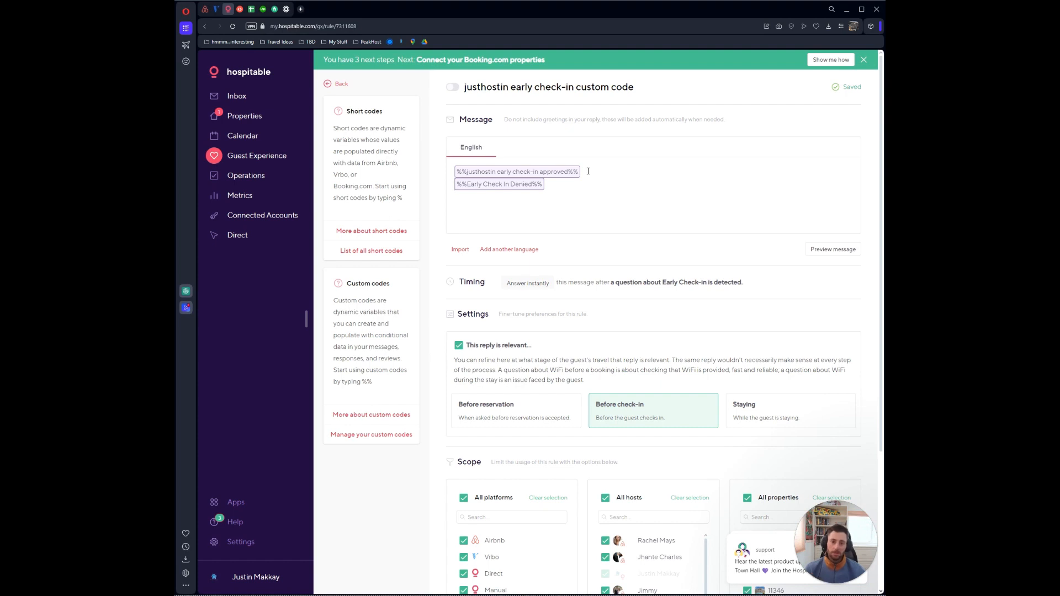
left_click(562, 186)
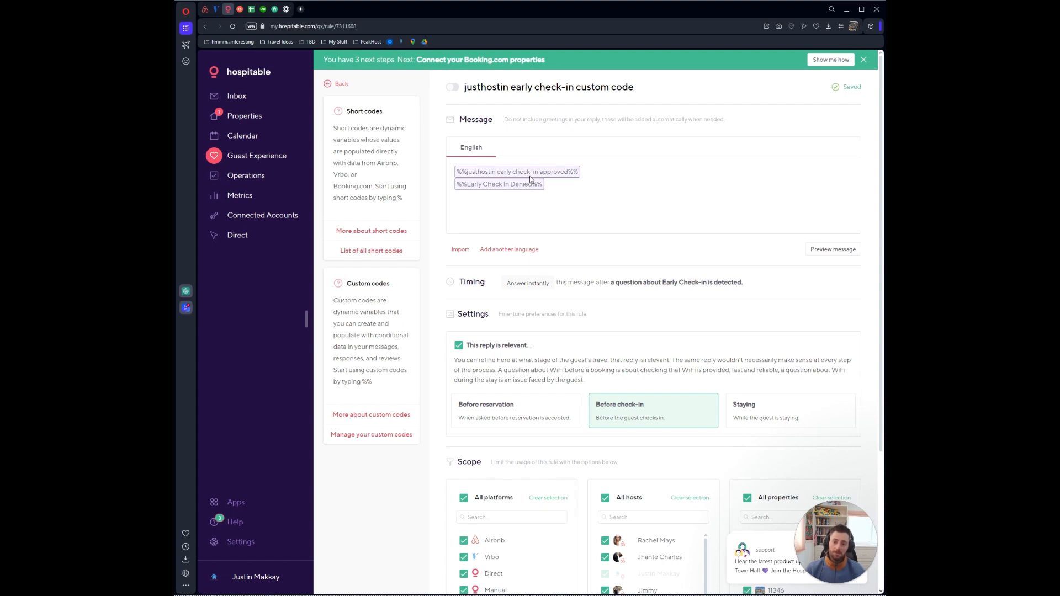
Step: Compare the conditions of the "justhostin early check-in approved" and "Early Check In Denied" custom codes, and reopen the early check-in messaging rule
left_click(265, 160)
left_click(358, 173)
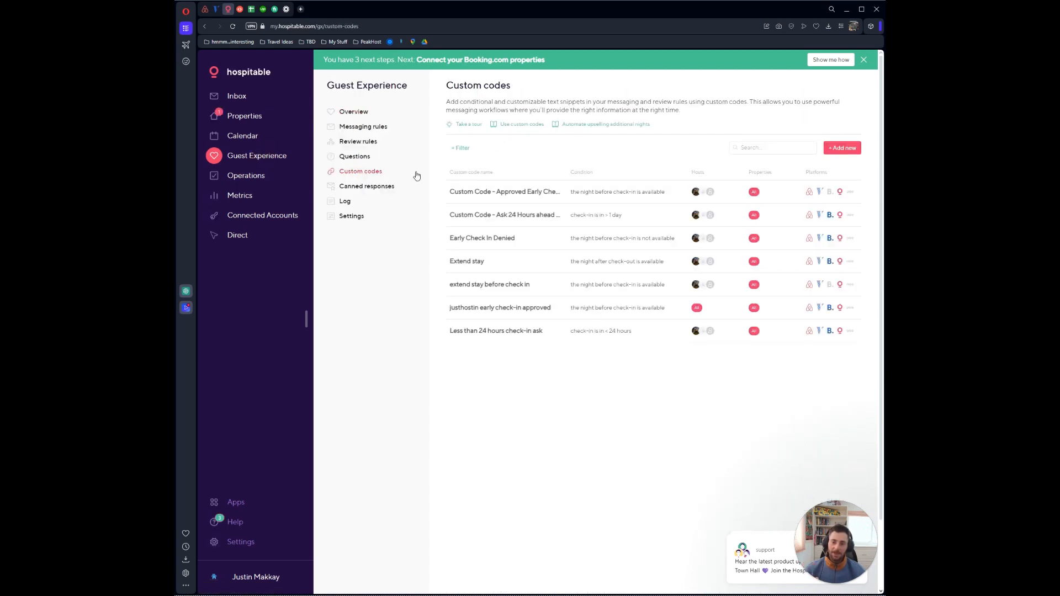
left_click(632, 316)
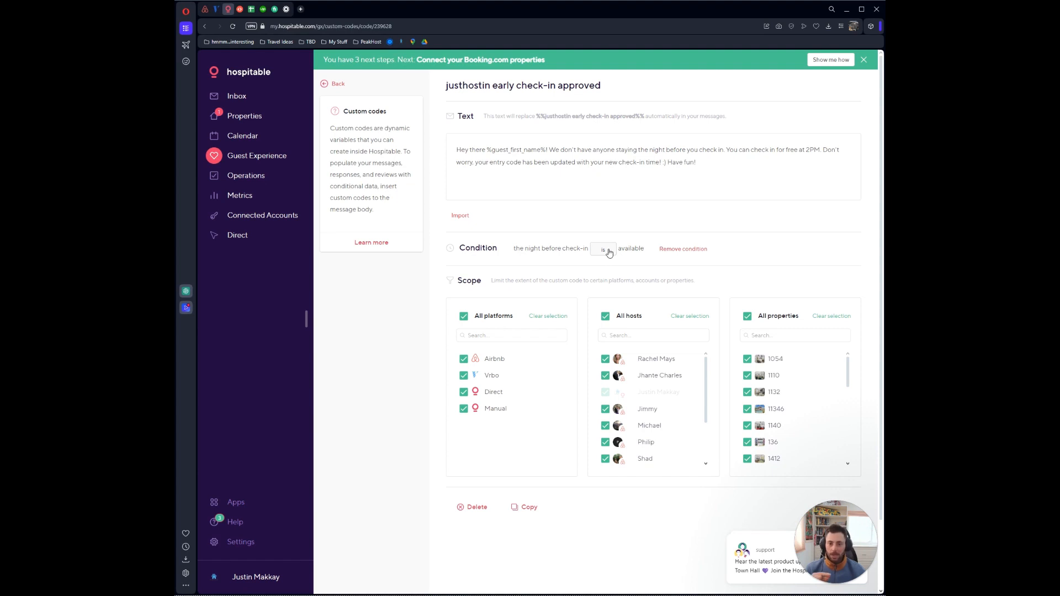
left_click(332, 84)
left_click(568, 242)
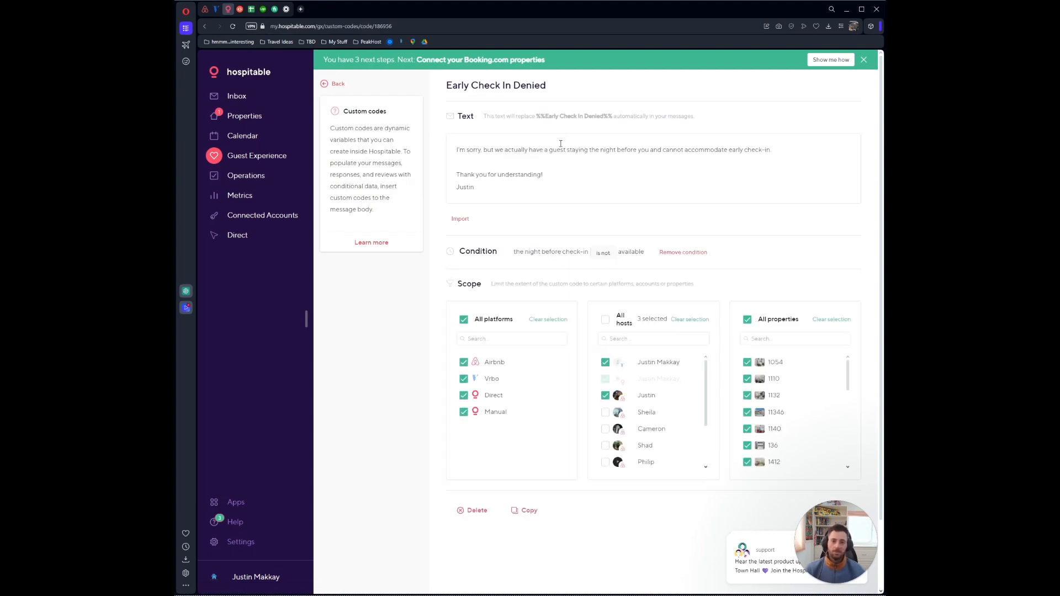
left_click(333, 89)
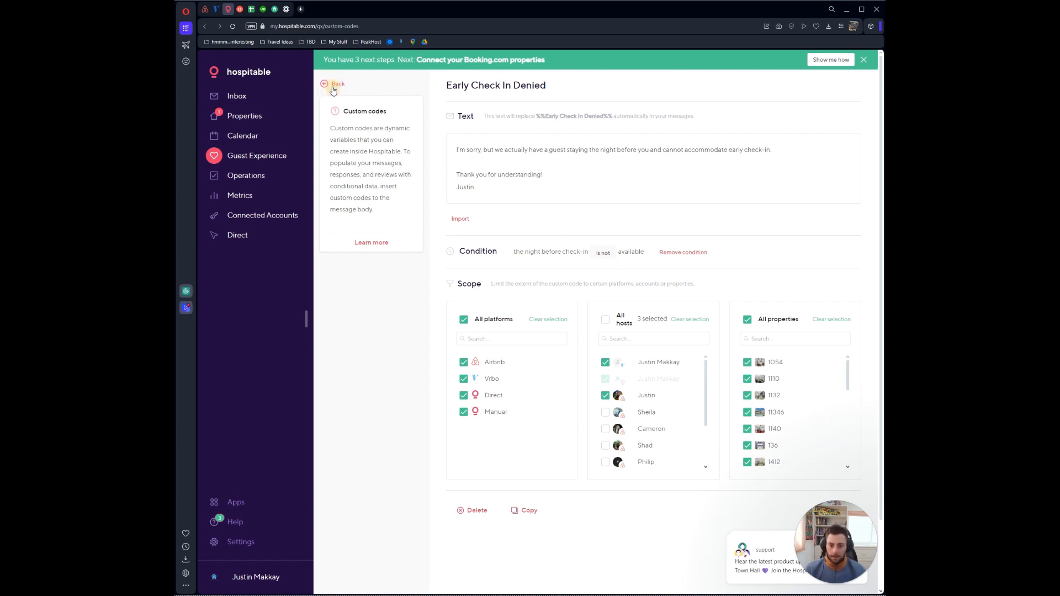
left_click(356, 127)
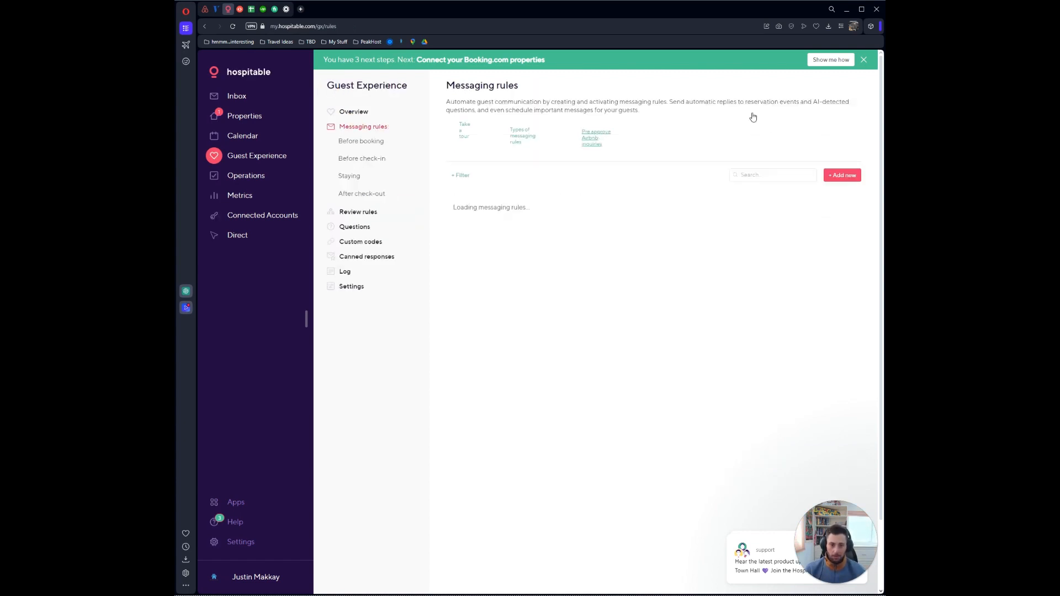
left_click(584, 201)
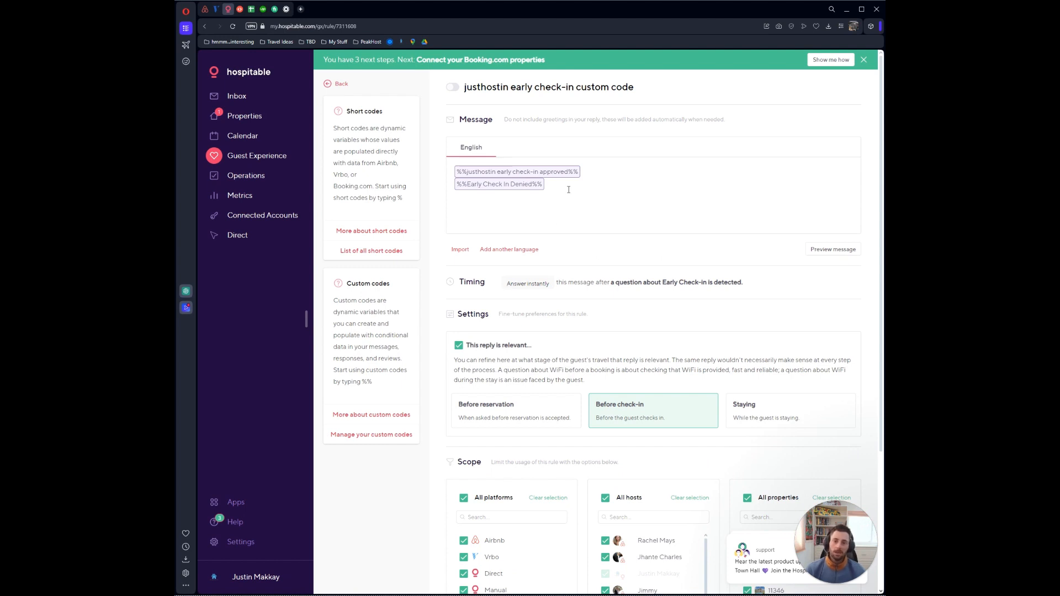
scroll(569, 190, "down", 1)
scroll(570, 191, "up", 1)
Step: Open a blank new custom code and look through the conditions that can be added to it
left_click(281, 154)
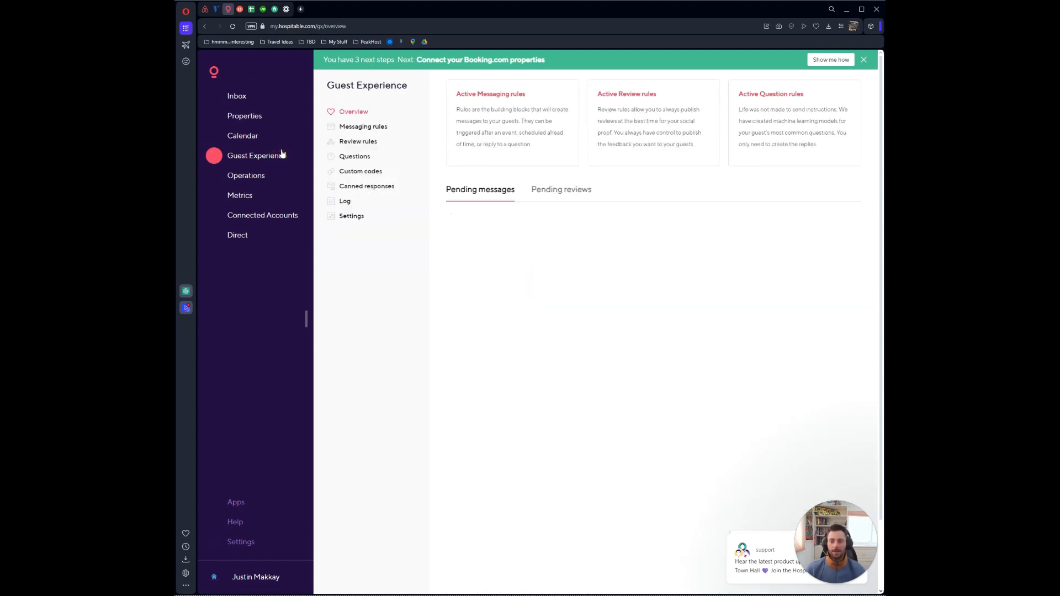
left_click(359, 171)
left_click(841, 148)
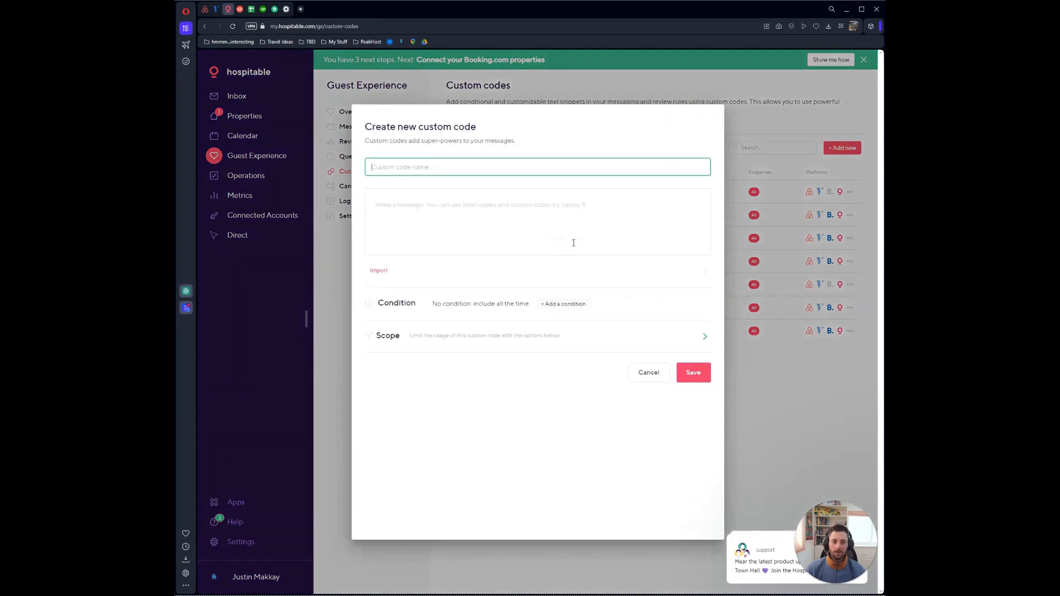
left_click(564, 303)
scroll(638, 367, "down", 10)
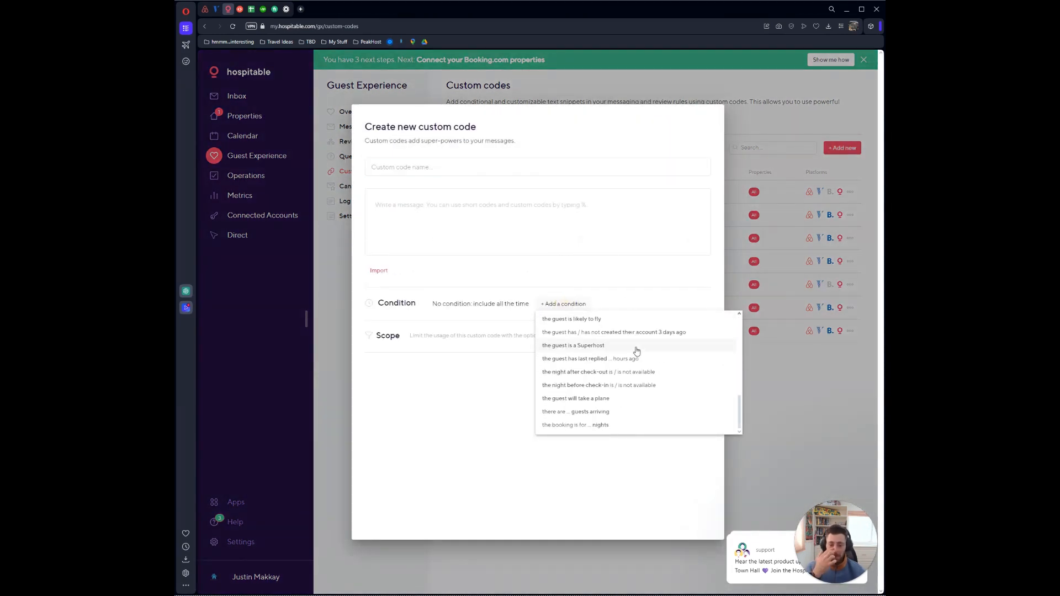
scroll(635, 352, "up", 5)
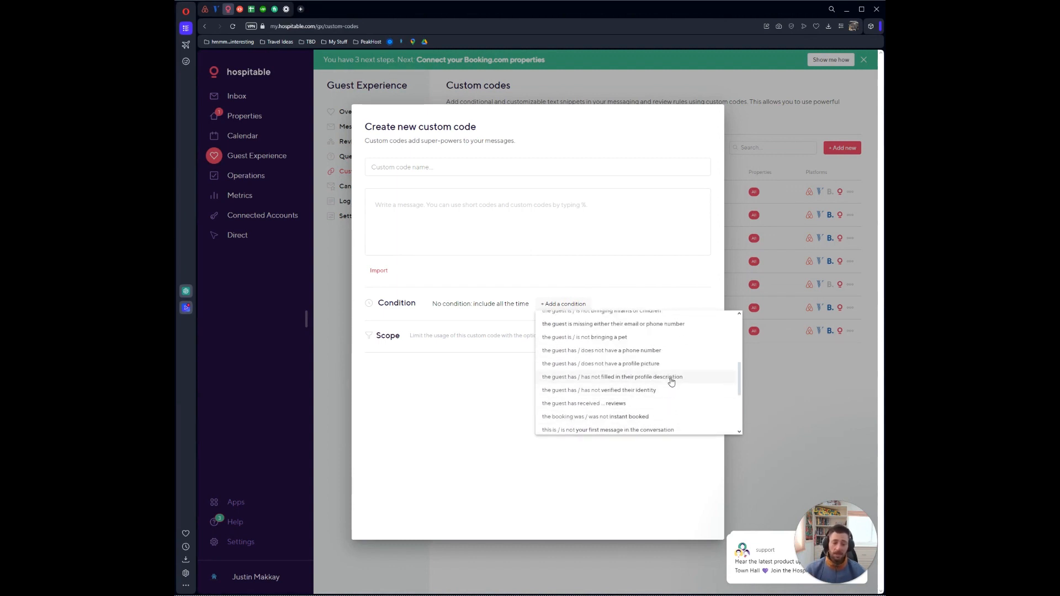
scroll(671, 382, "up", 1)
scroll(671, 381, "up", 5)
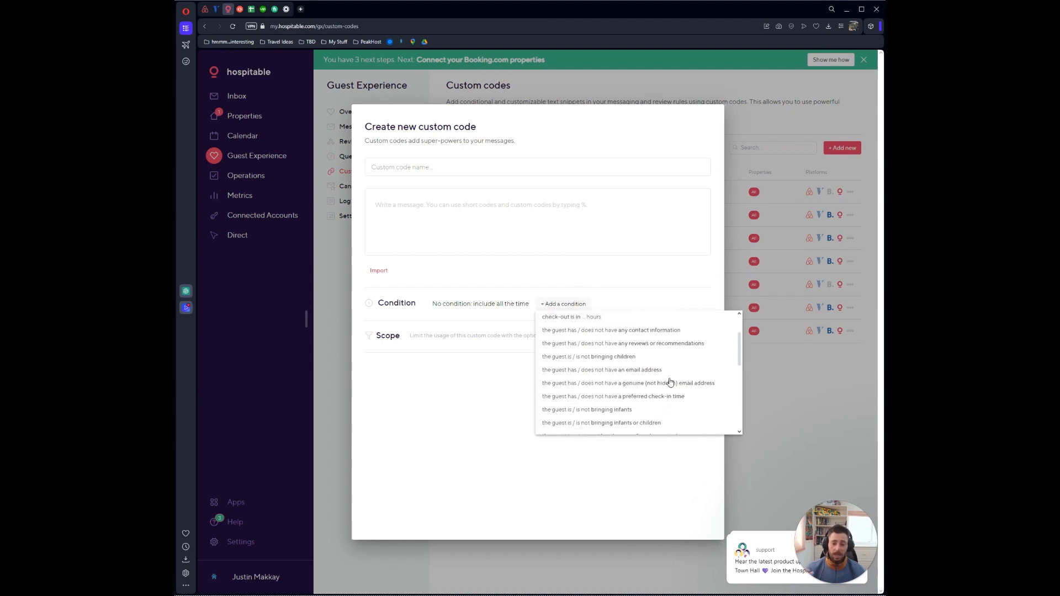
left_click(621, 299)
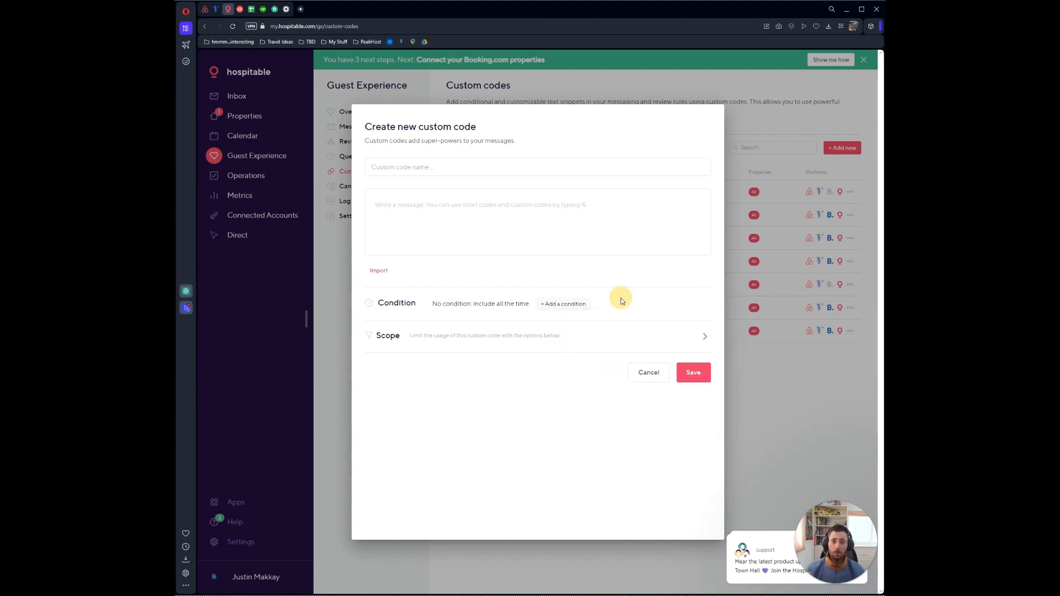
Step: Expand the new custom code's scope and examine its platform, host and property options
left_click(598, 334)
scroll(552, 414, "down", 6)
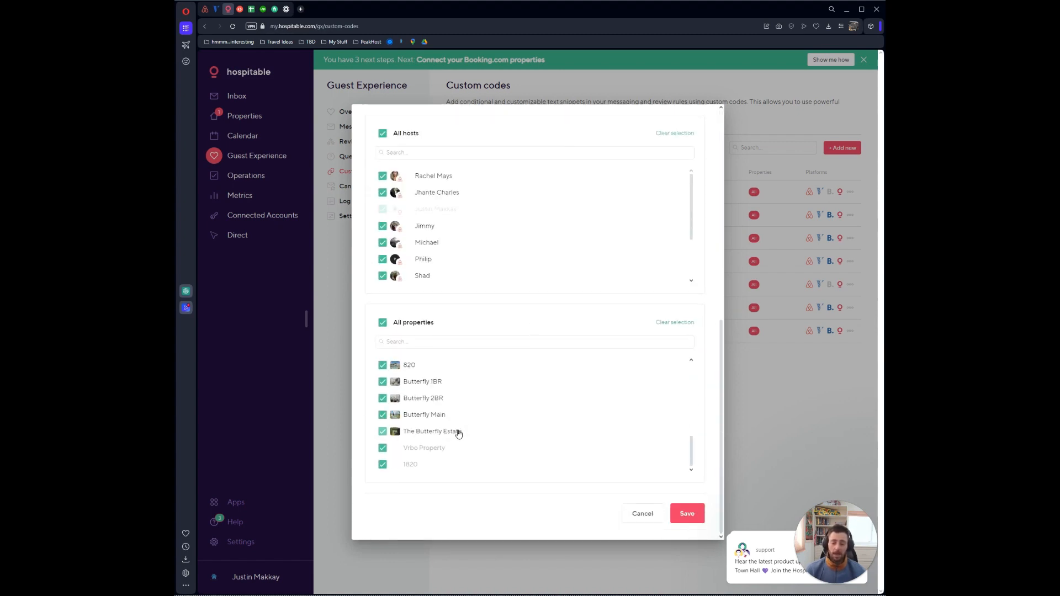
scroll(604, 302, "up", 6)
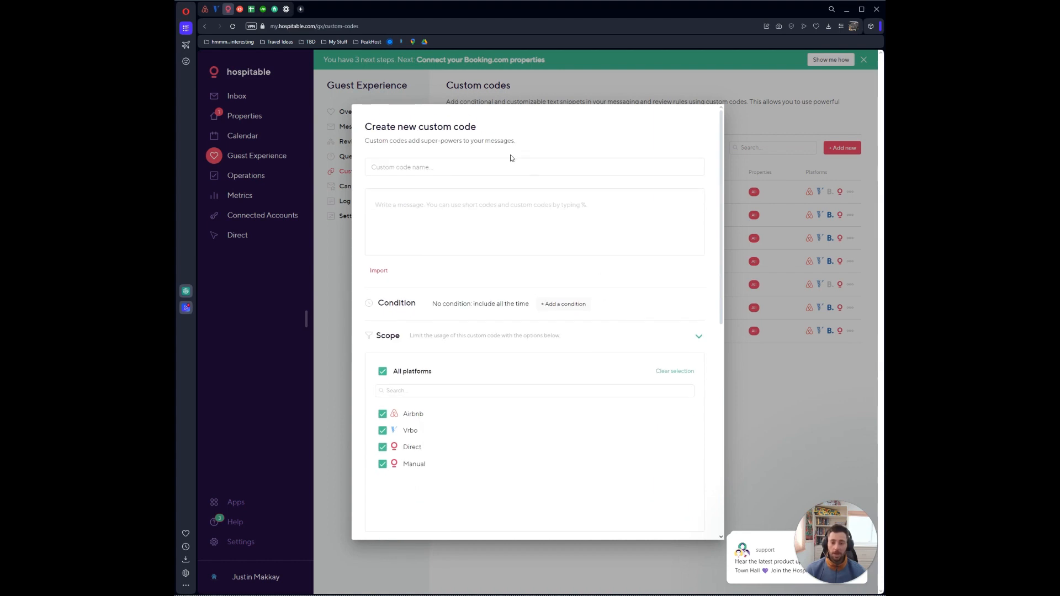